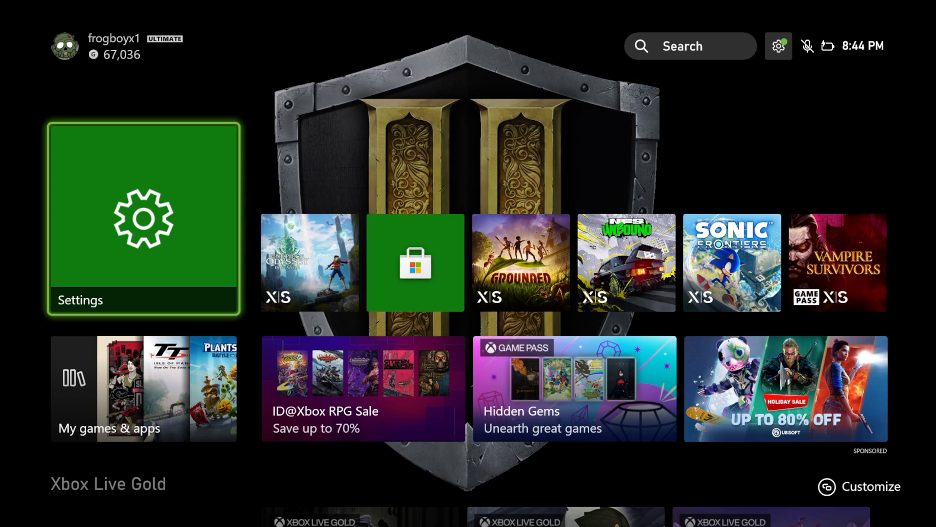
# Step: Select the Settings tile on the Home screen to bring up General settings
pyautogui.press('Return')
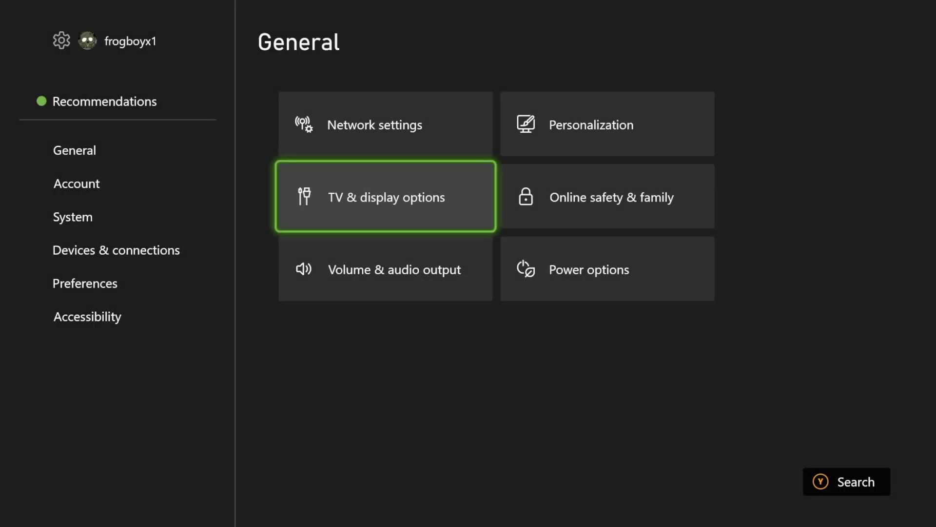
# Step: Browse the General categories and enter TV & display options, showing 1080p at 120 Hz
pyautogui.press('Left')
pyautogui.press('Right')
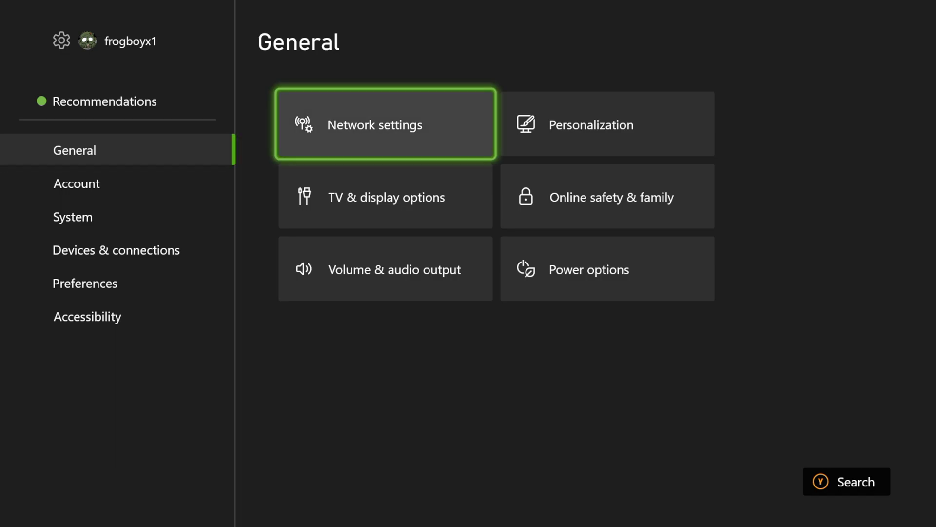
pyautogui.press('Down')
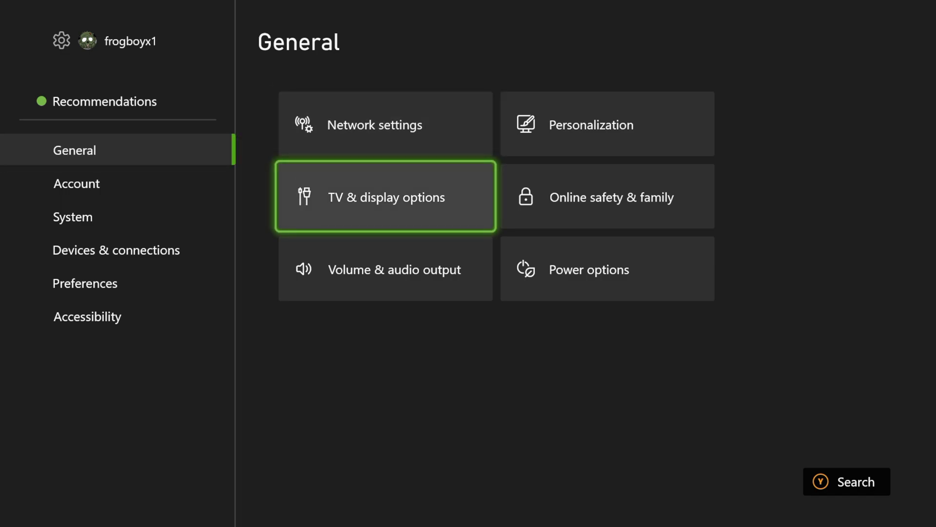
pyautogui.press('Return')
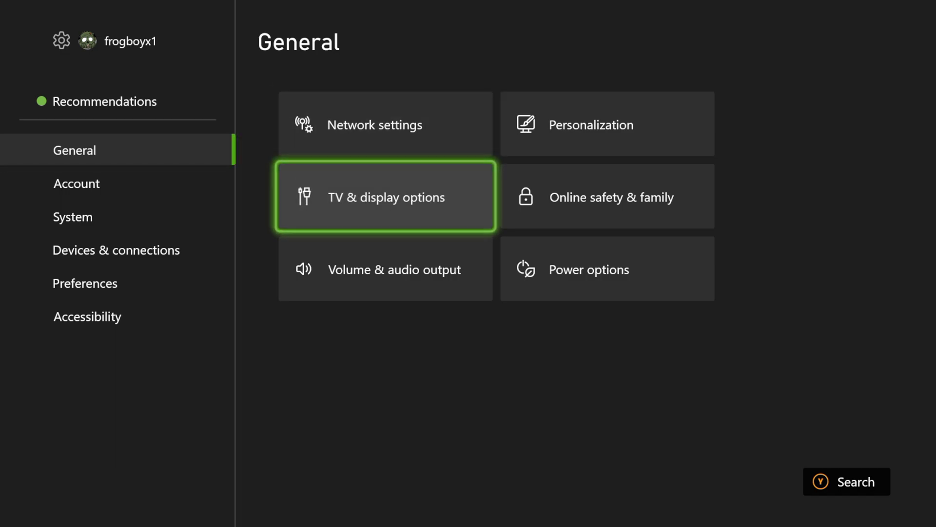
# Step: Review the 4K TV details compatibility report, scrolling through its results, then leave it
pyautogui.press('Right')
pyautogui.press('Left')
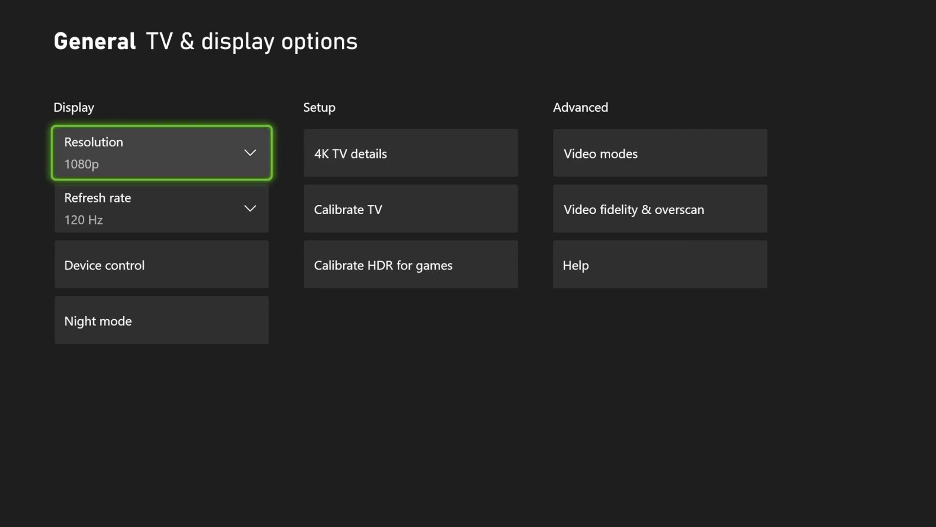
pyautogui.press('Right')
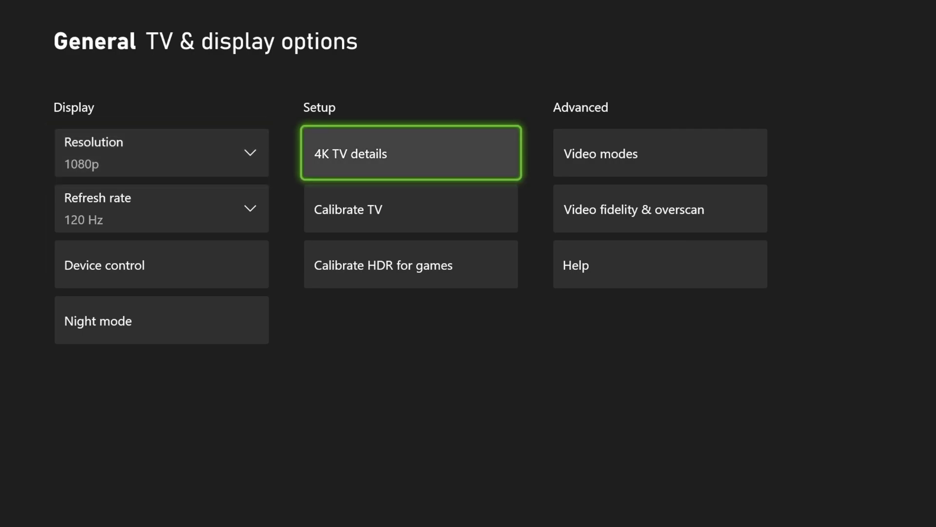
pyautogui.press('Return')
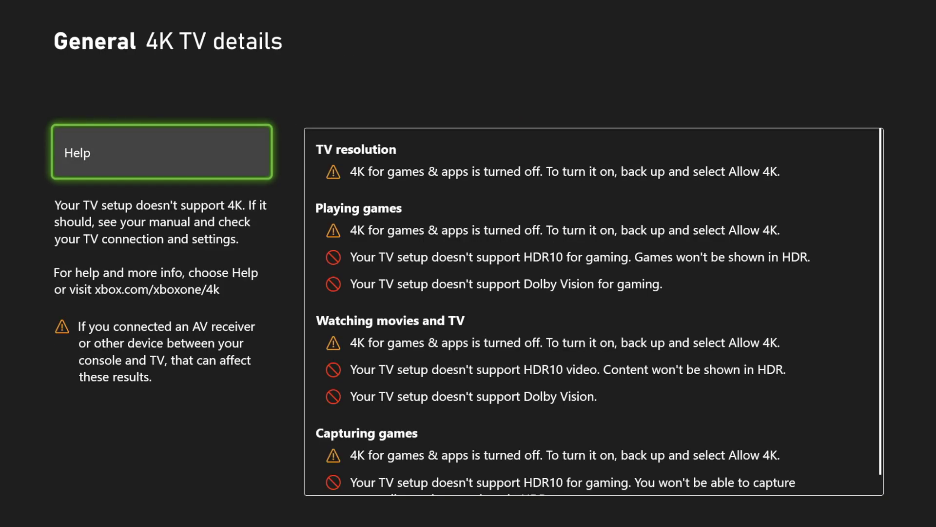
pyautogui.press('Down')
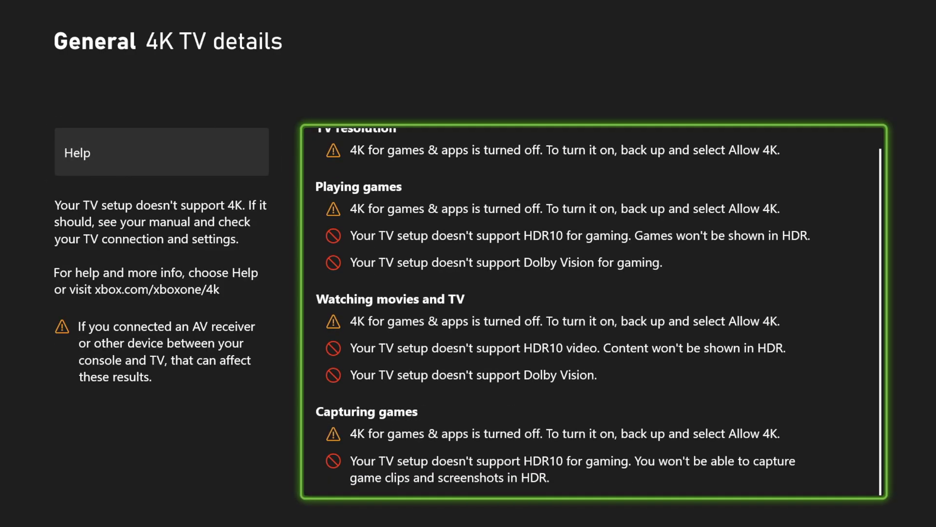
pyautogui.press('Up')
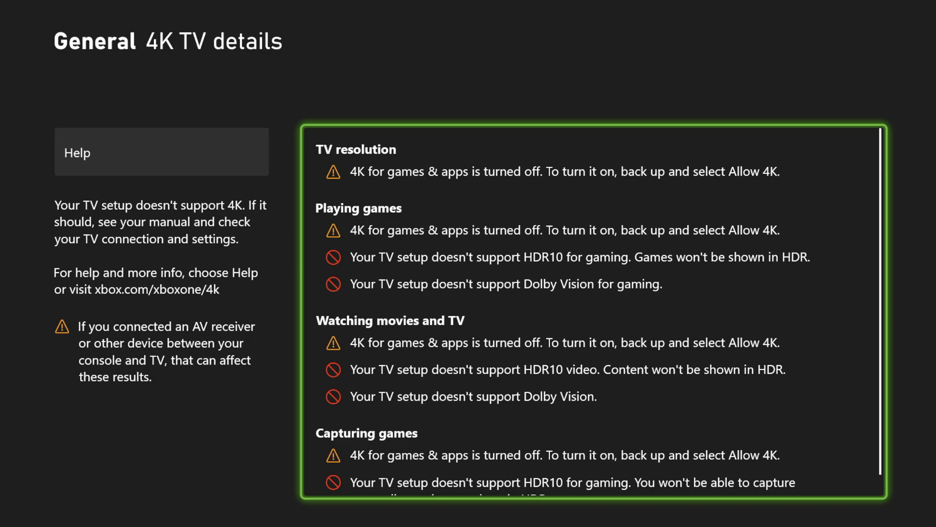
pyautogui.press('Down')
pyautogui.press('Up')
pyautogui.press('Escape')
# Step: Open Video modes and read the Allow 4K explanation
pyautogui.press('Right')
pyautogui.press('Right')
pyautogui.press('Return')
pyautogui.press('Right')
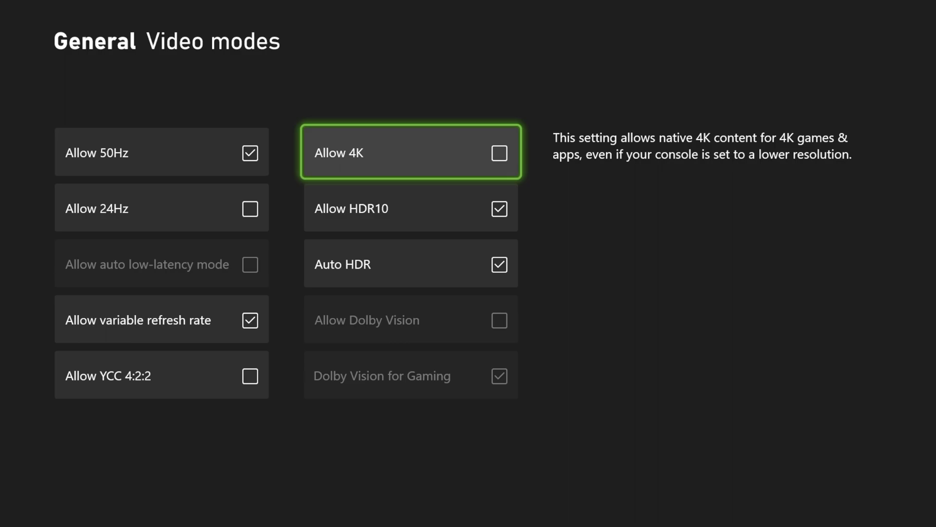
# Step: Read the Allow HDR10, Auto HDR and variable refresh rate explanations, comparing Auto HDR with VRR
pyautogui.press('Down')
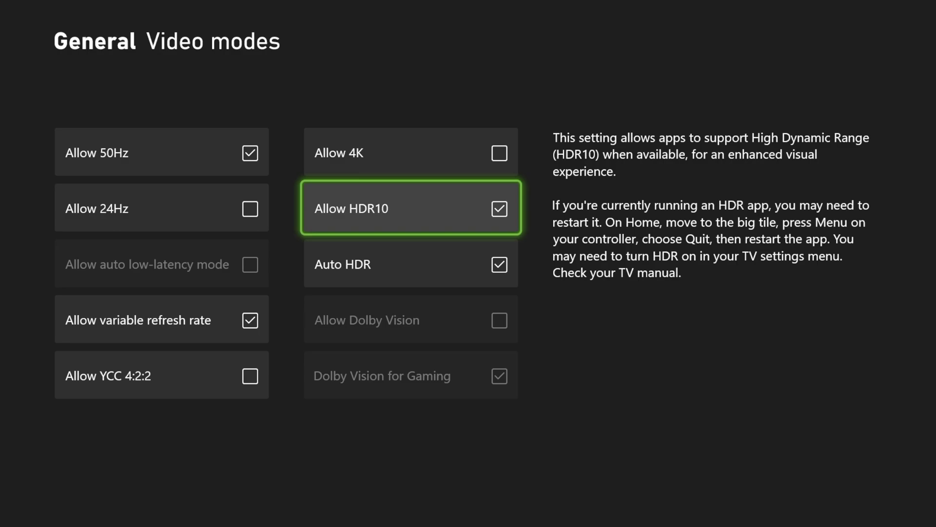
pyautogui.press('Down')
pyautogui.press('Left')
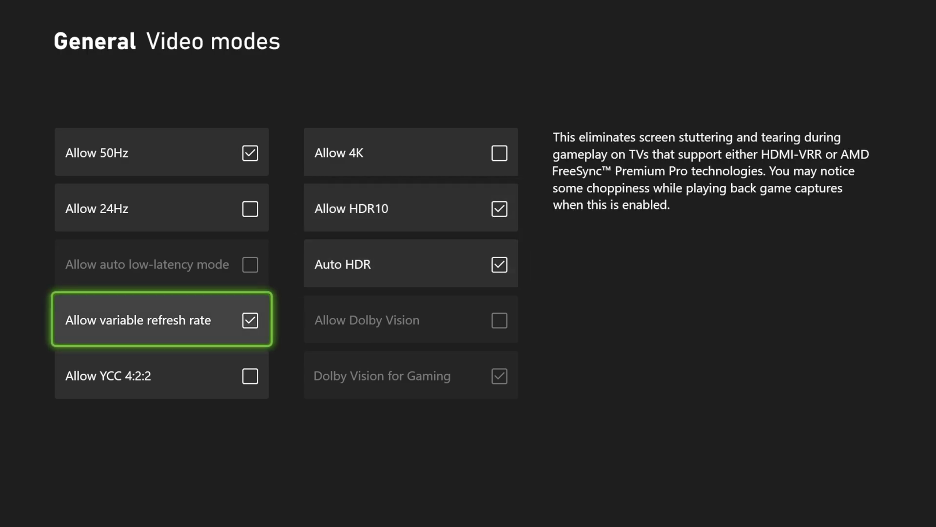
pyautogui.press('Right')
pyautogui.press('Left')
pyautogui.press('Right')
pyautogui.press('Left')
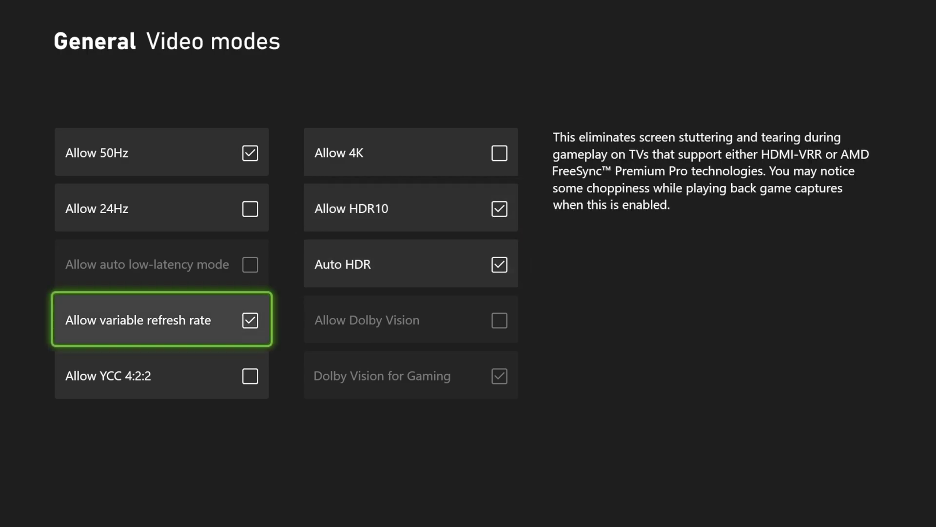
pyautogui.press('Right')
pyautogui.press('Left')
pyautogui.press('Right')
pyautogui.press('Left')
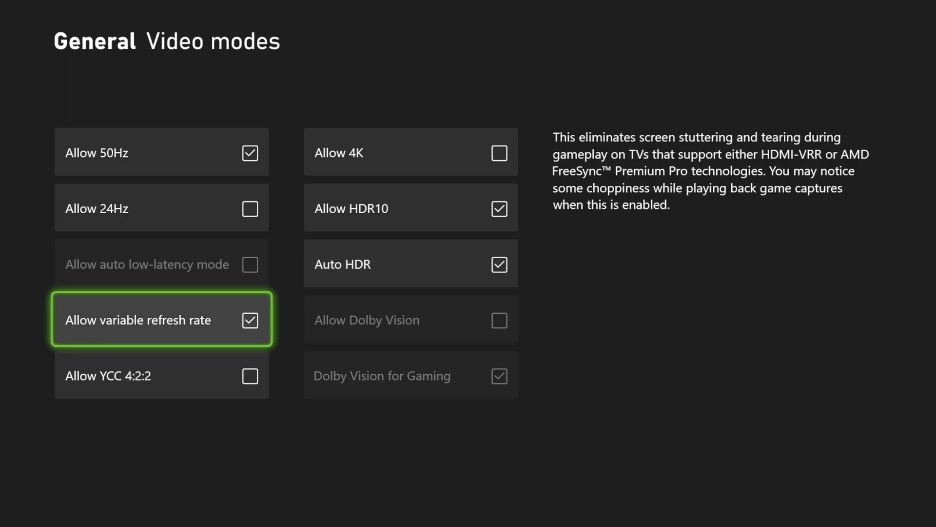
pyautogui.press('Right')
pyautogui.press('Left')
# Step: Read the Allow YCC 4:2:2, Allow 24Hz and Allow 50Hz explanations without changing anything
pyautogui.press('Down')
pyautogui.press('Down')
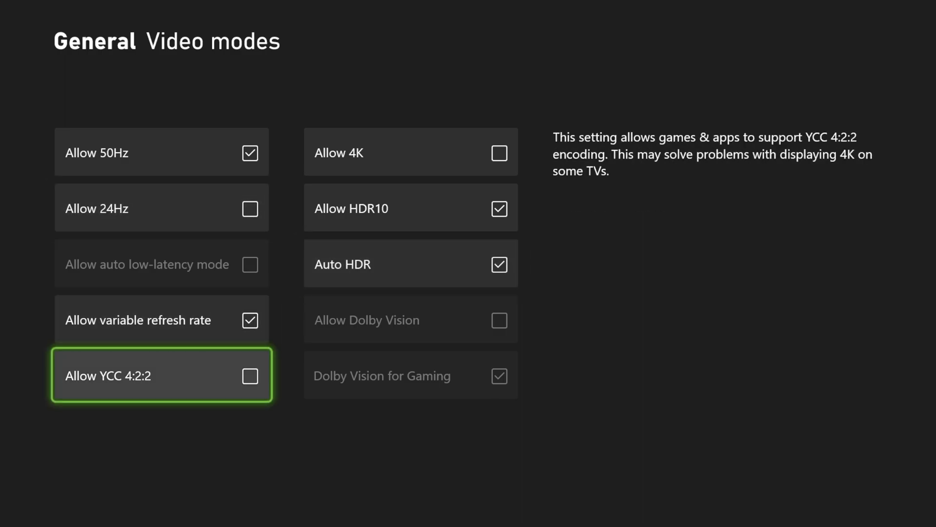
pyautogui.press('Up')
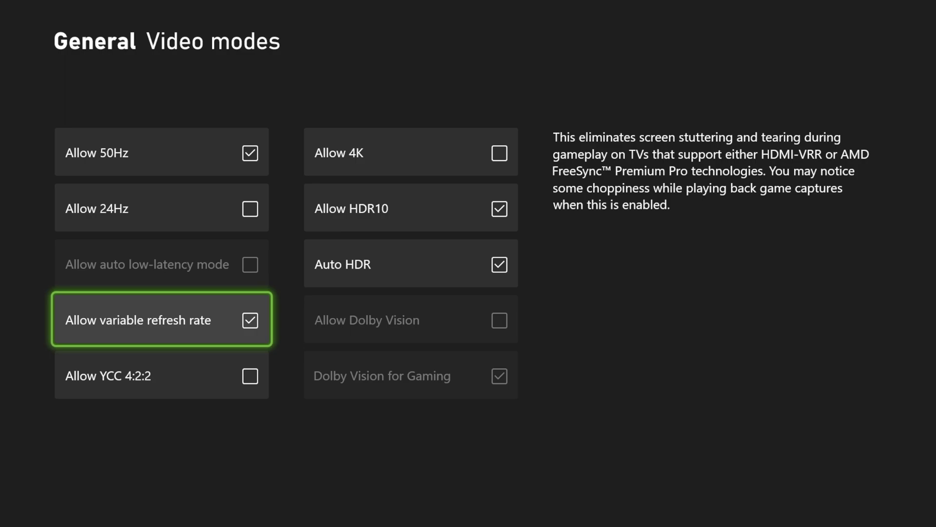
pyautogui.press('Up')
pyautogui.press('Up')
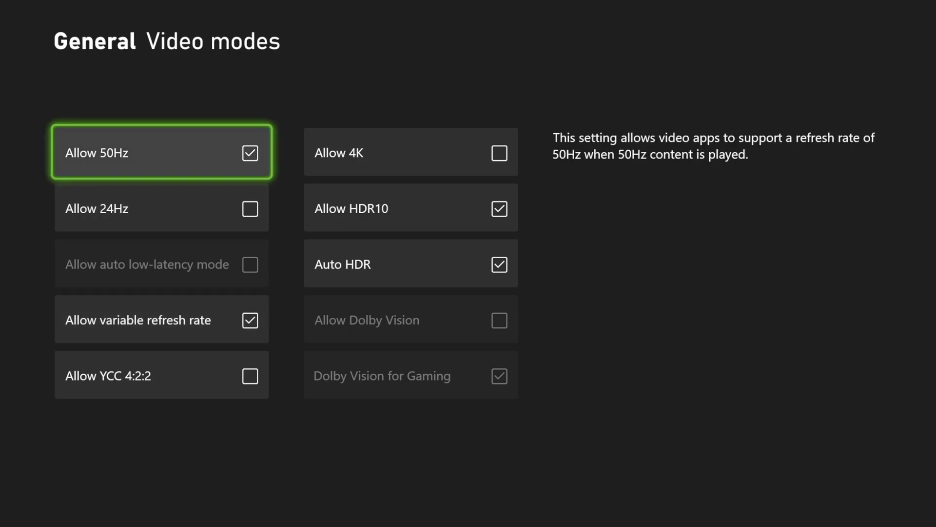
pyautogui.press('Down')
pyautogui.press('Down')
pyautogui.press('Up')
pyautogui.press('Up')
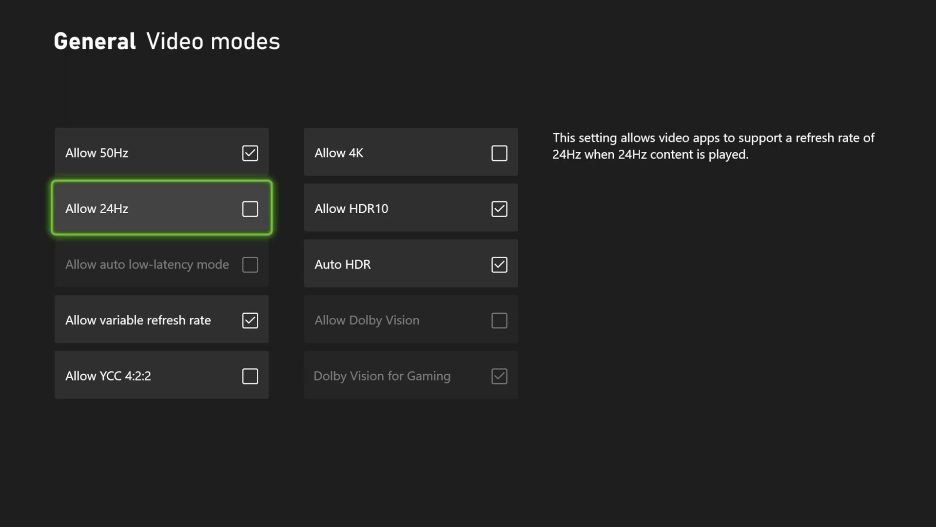
# Step: Return to TV & display options and browse the display setup options back to Resolution
pyautogui.press('Escape')
pyautogui.press('Right')
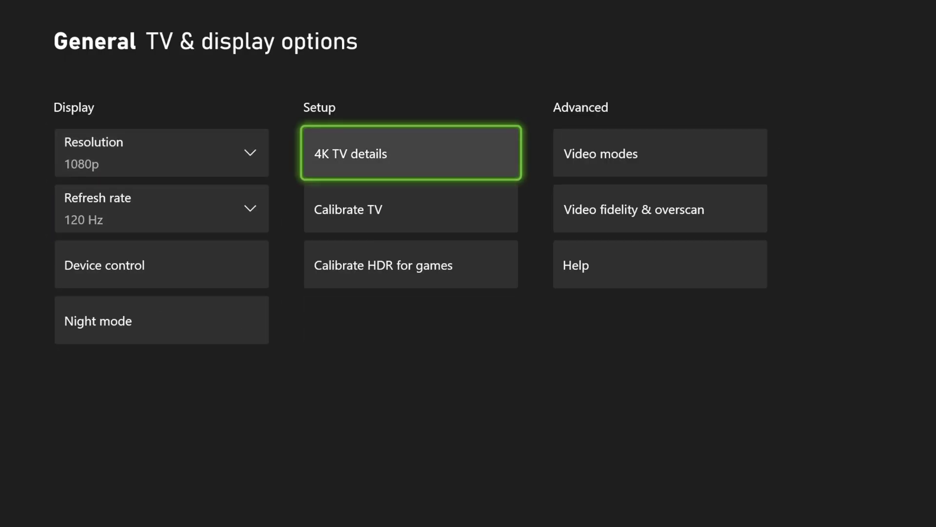
pyautogui.press('Right')
pyautogui.press('Down')
pyautogui.press('Left')
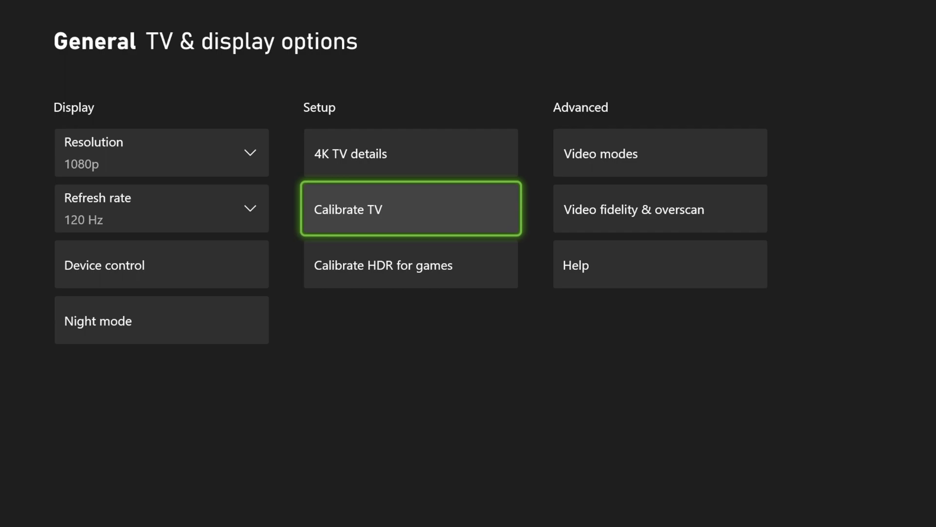
pyautogui.press('Left')
pyautogui.press('Up')
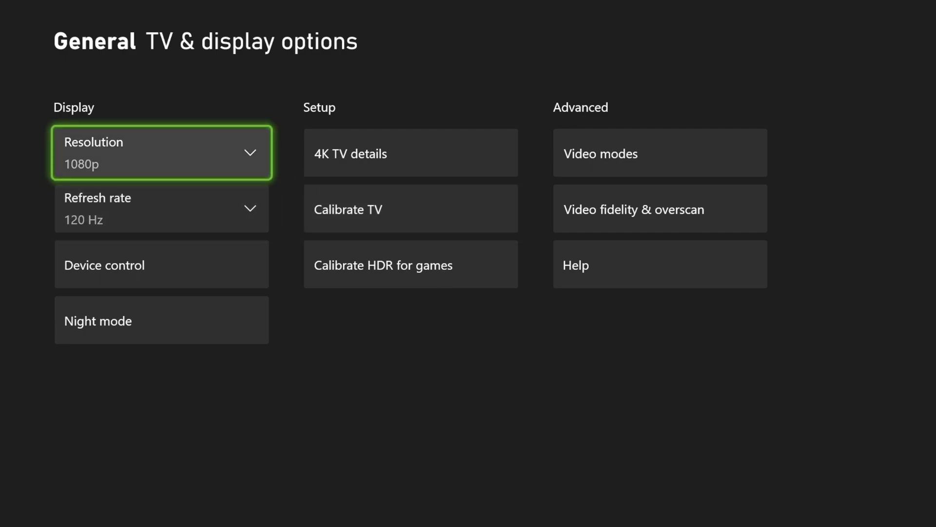
# Step: Open the Resolution list, keep 1080p instead of 720p, and confirm Refresh rate at 120 Hz
pyautogui.press('Return')
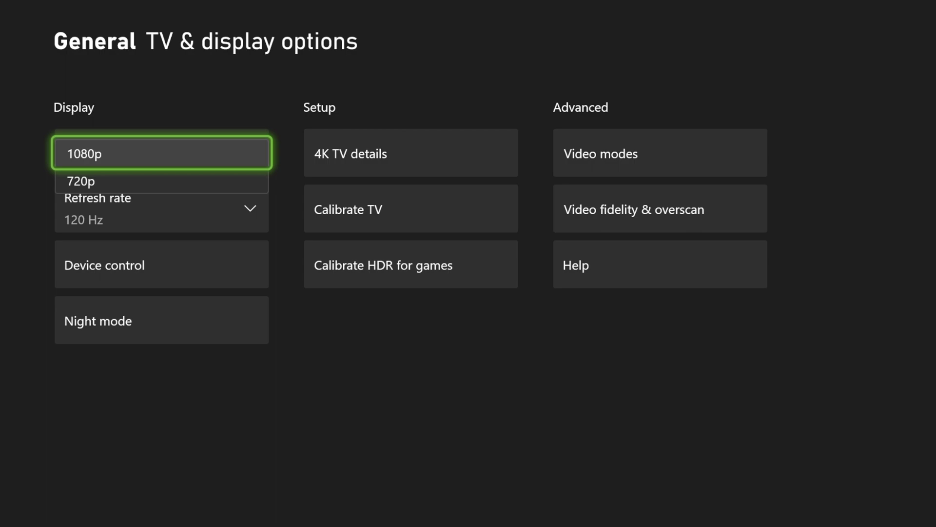
pyautogui.press('Down')
pyautogui.press('Escape')
pyautogui.press('Down')
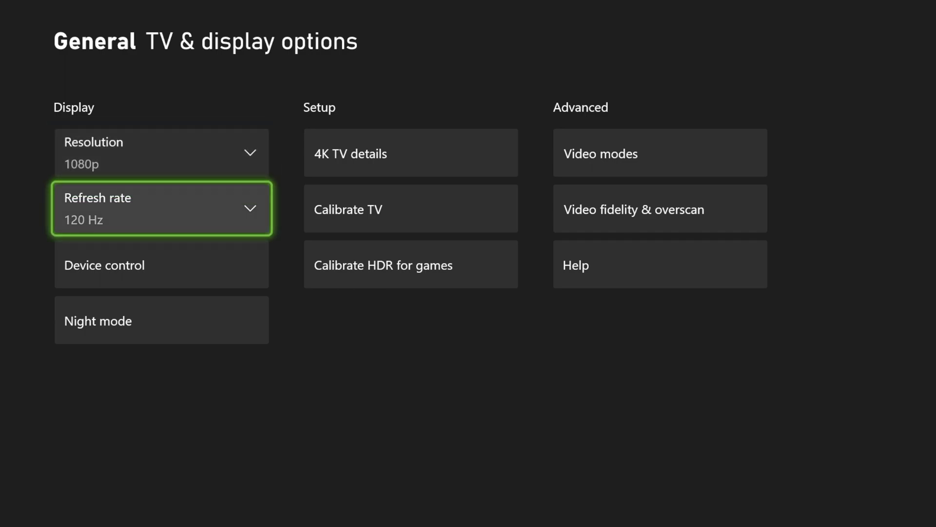
pyautogui.press('Up')
pyautogui.press('Right')
pyautogui.press('Right')
pyautogui.press('Left')
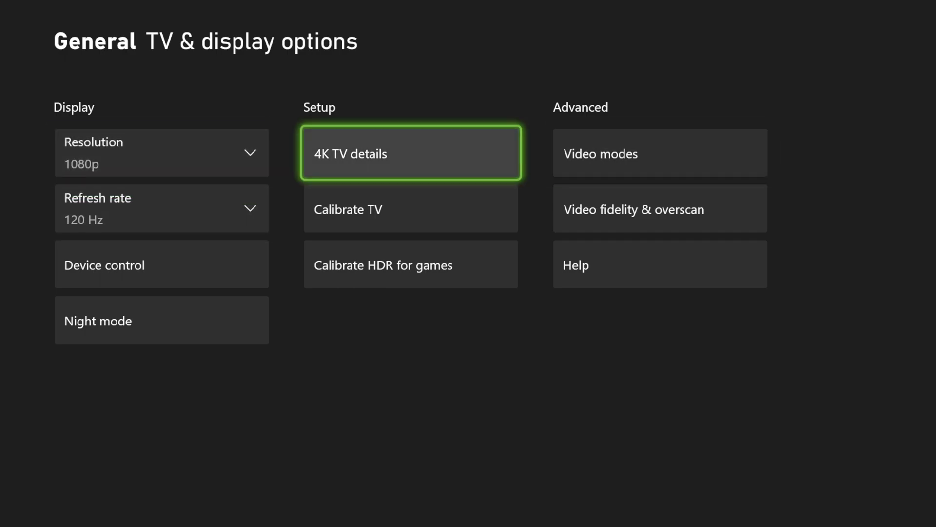
pyautogui.press('Left')
pyautogui.press('Down')
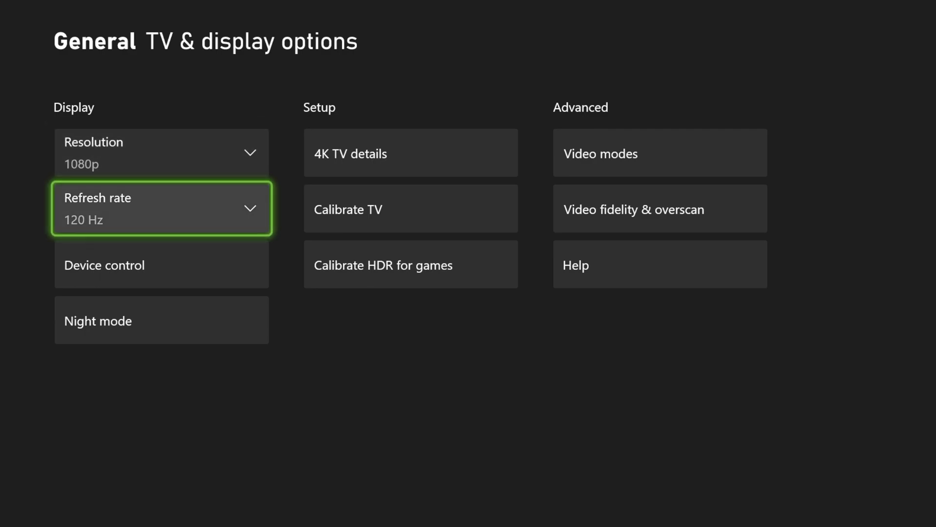
pyautogui.press('Escape')
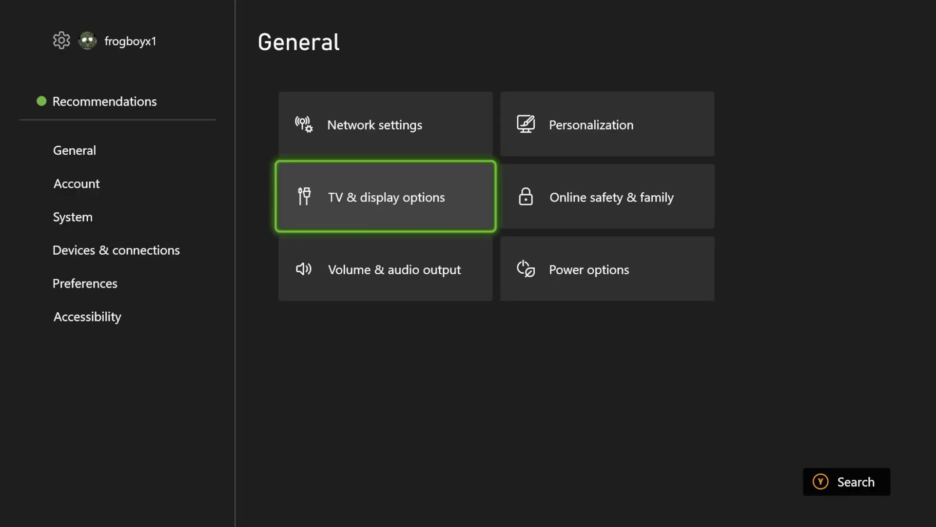
pyautogui.press('Return')
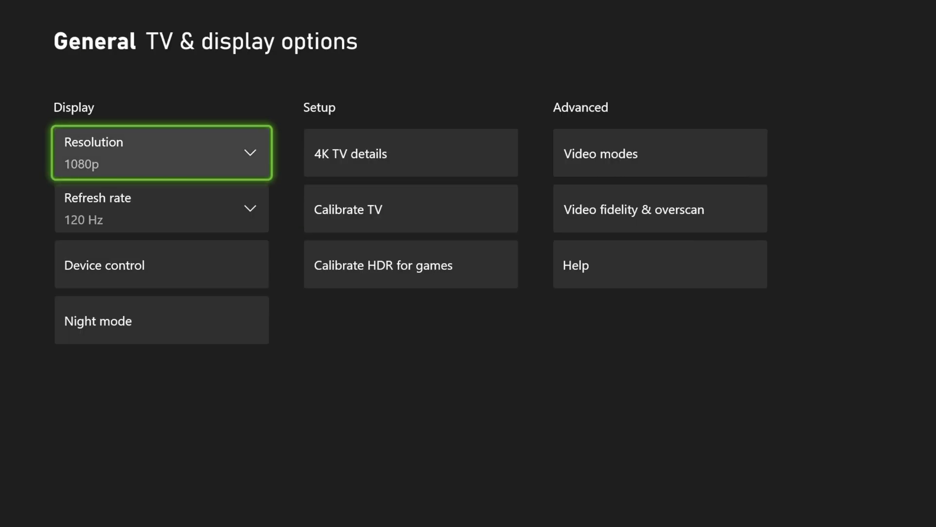
pyautogui.press('Down')
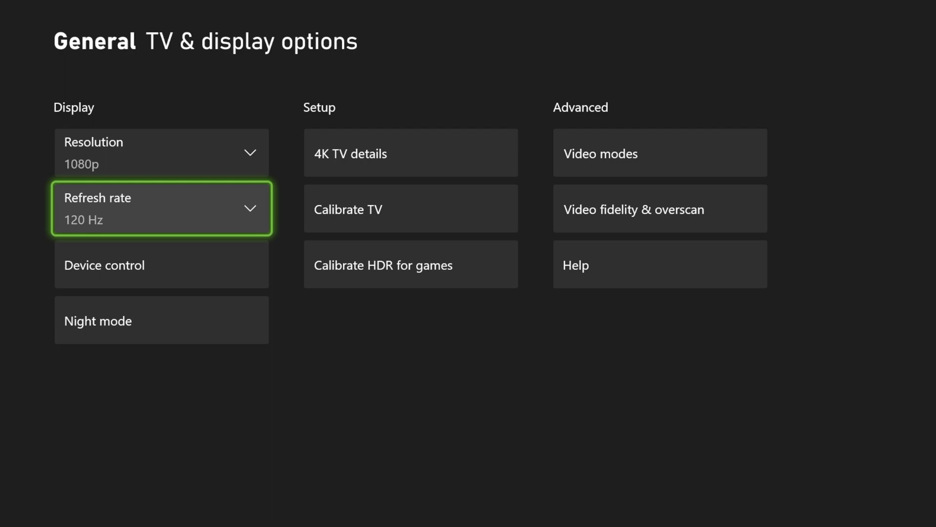
pyautogui.press('Up')
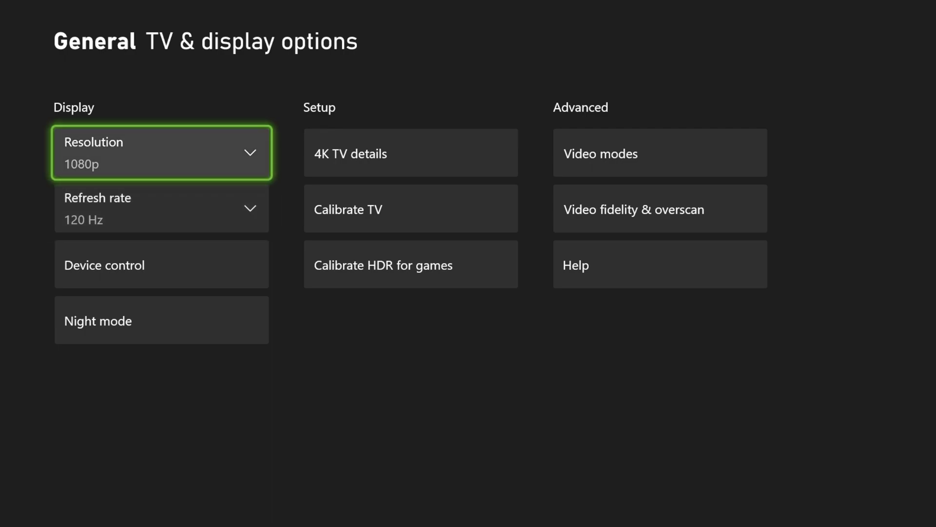
pyautogui.press('Down')
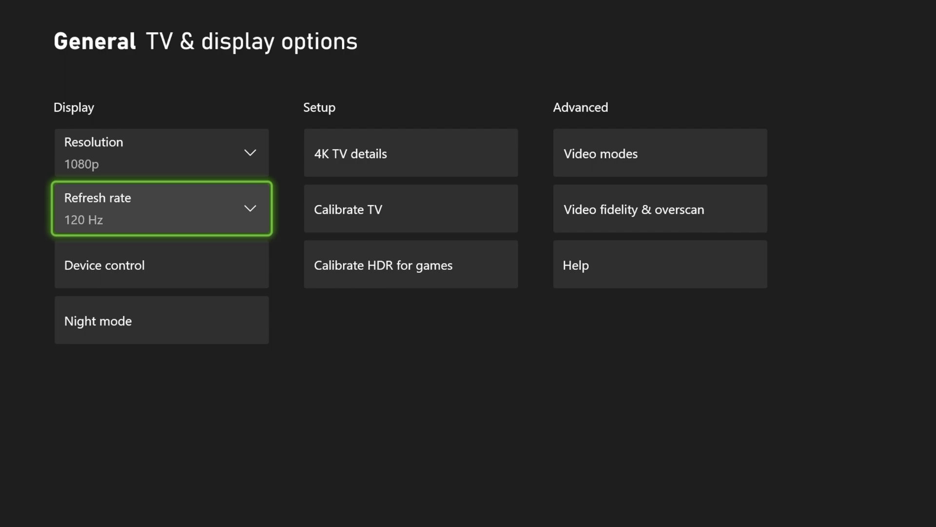
pyautogui.press('Up')
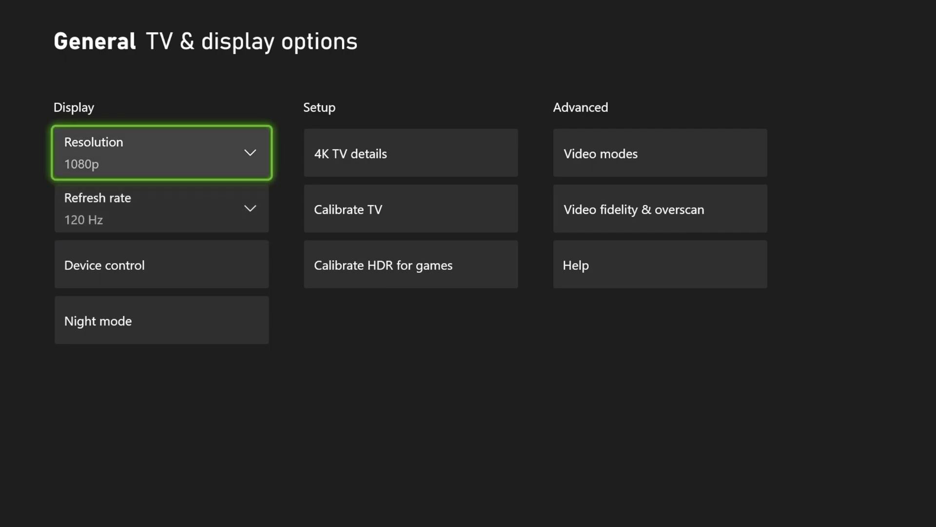
pyautogui.press('Down')
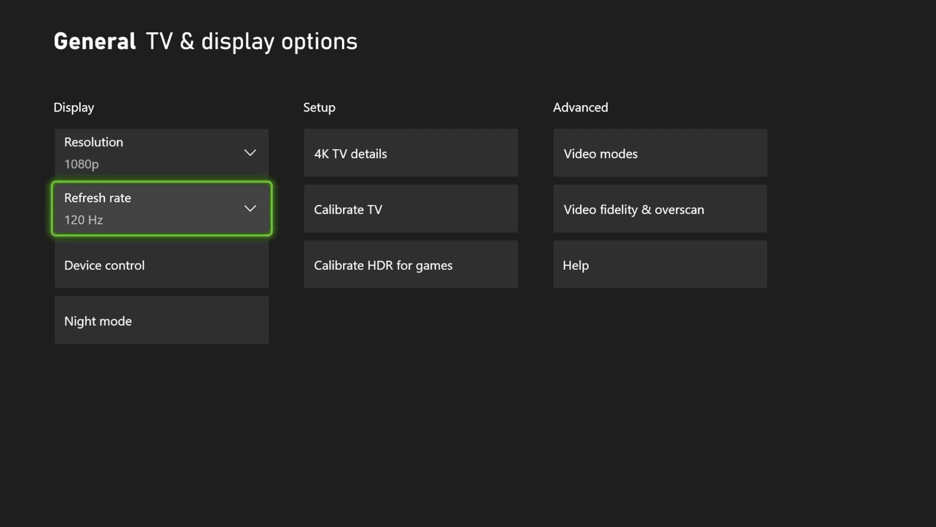
pyautogui.press('Up')
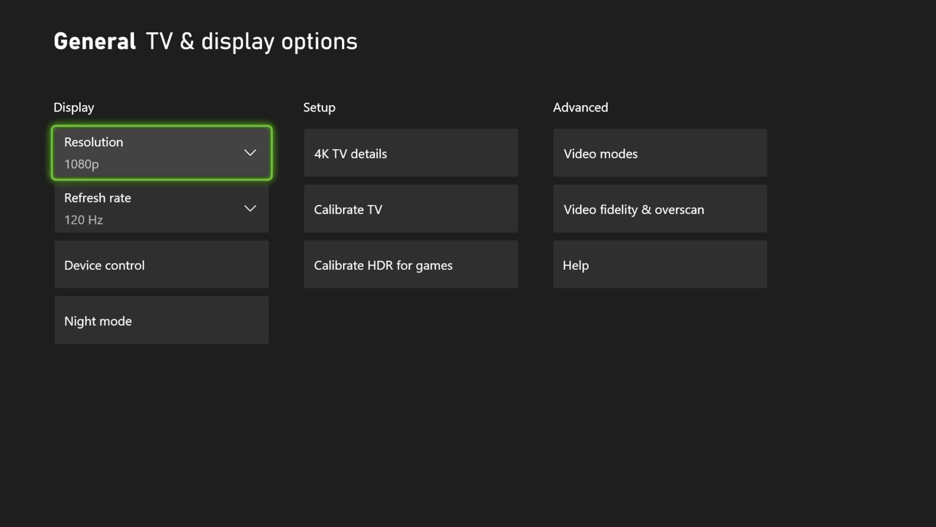
pyautogui.press('Down')
pyautogui.press('Up')
pyautogui.press('Down')
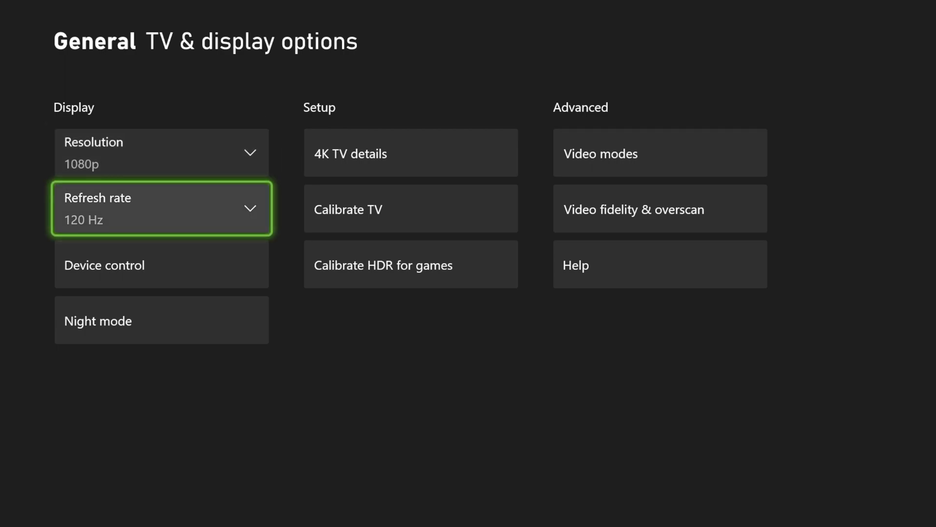
pyautogui.press('Right')
pyautogui.press('Right')
pyautogui.press('Left')
pyautogui.press('Left')
pyautogui.press('Up')
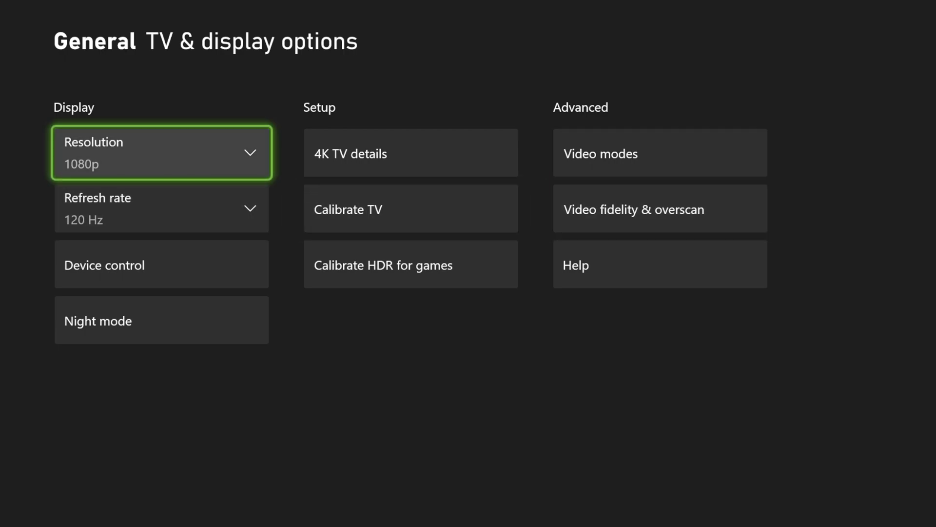
pyautogui.press('Down')
pyautogui.press('Up')
pyautogui.press('Down')
pyautogui.press('Up')
pyautogui.press('Down')
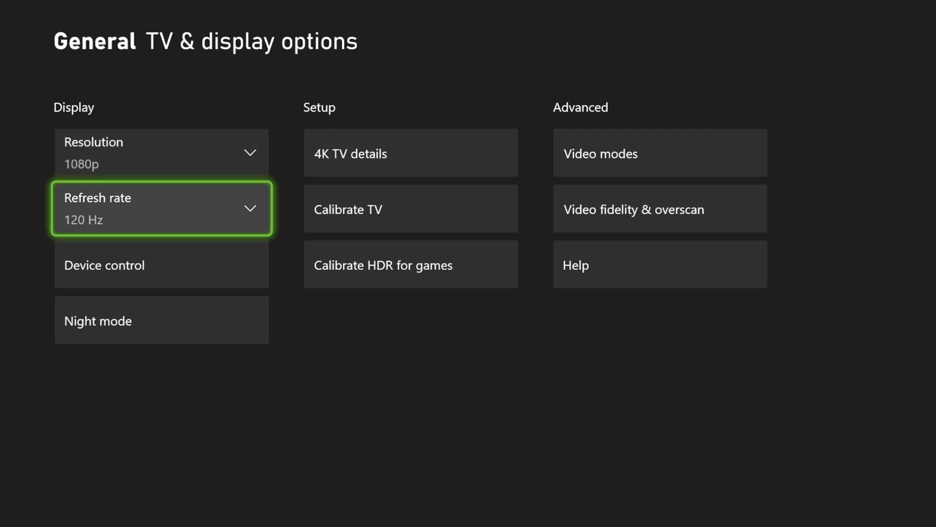
pyautogui.press('Up')
pyautogui.press('Down')
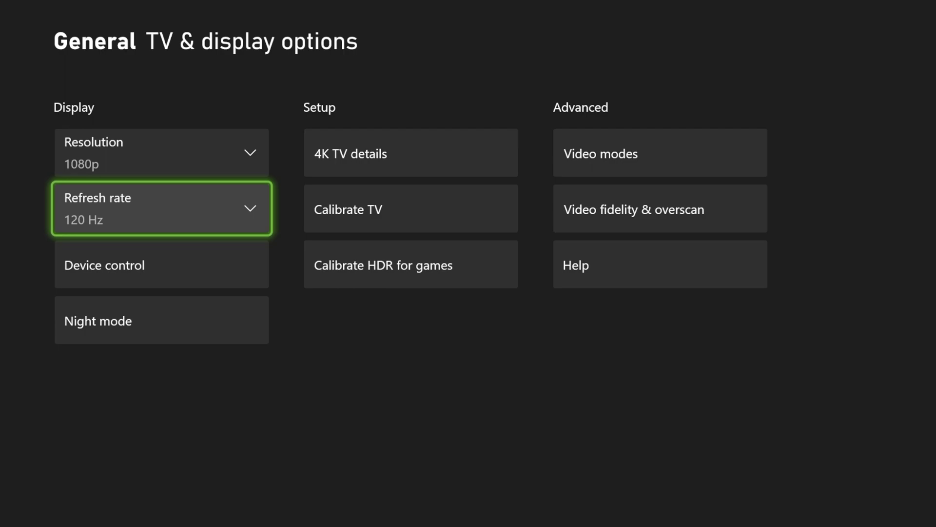
pyautogui.press('Up')
pyautogui.press('Down')
pyautogui.press('Up')
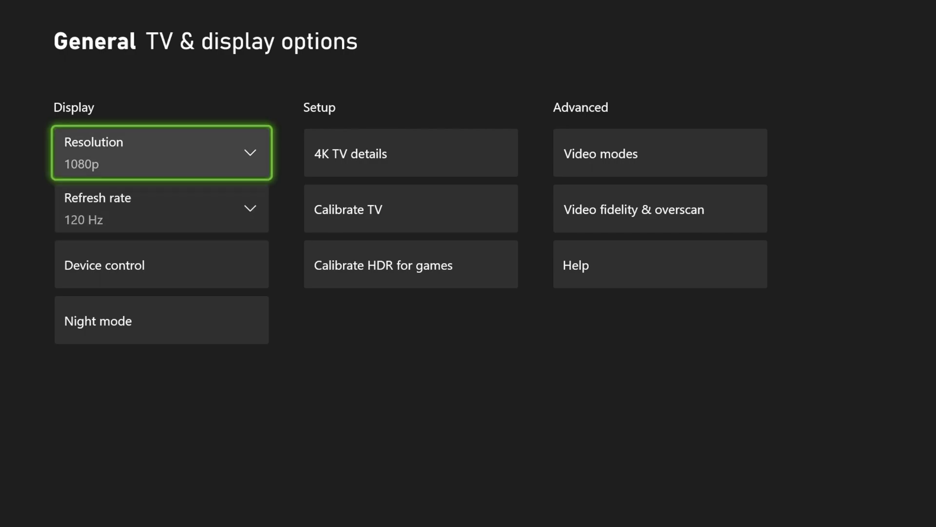
pyautogui.press('Down')
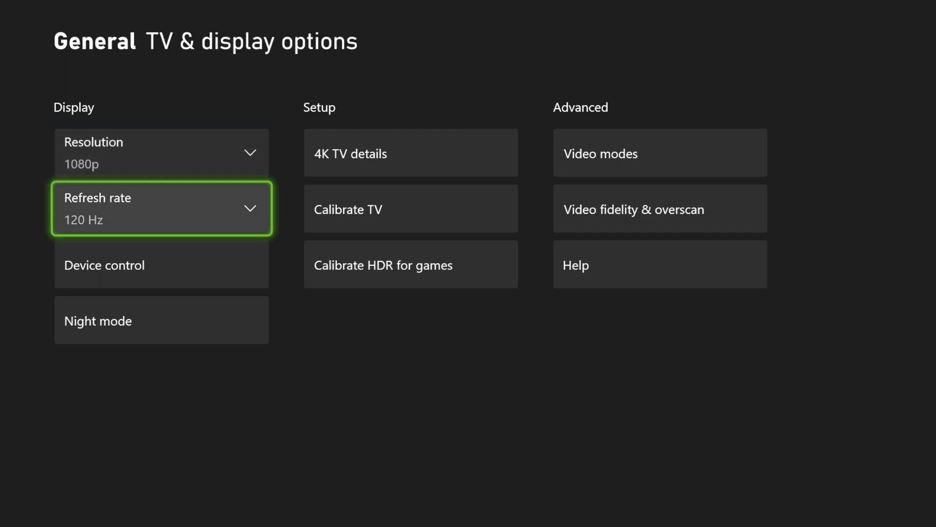
pyautogui.press('Up')
pyautogui.press('Right')
pyautogui.press('Right')
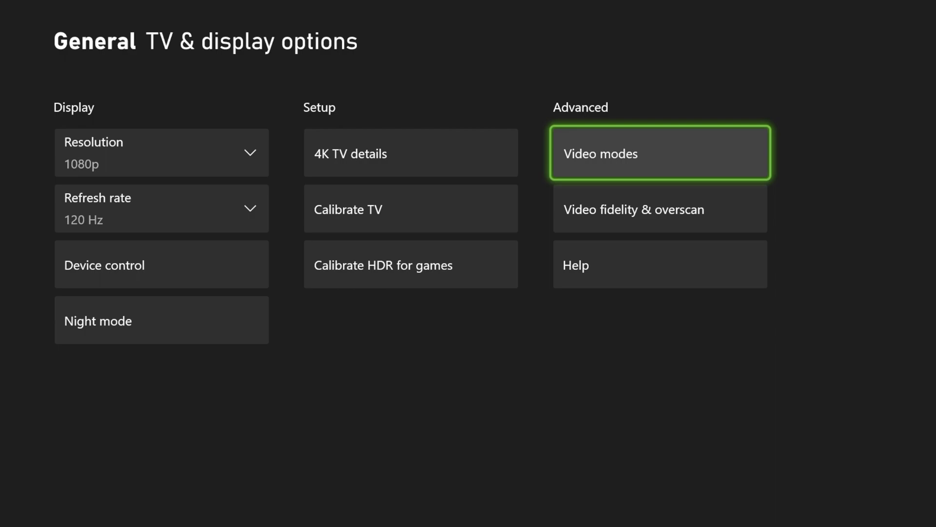
pyautogui.press('Return')
pyautogui.press('Down')
pyautogui.press('Down')
pyautogui.press('Down')
pyautogui.press('Up')
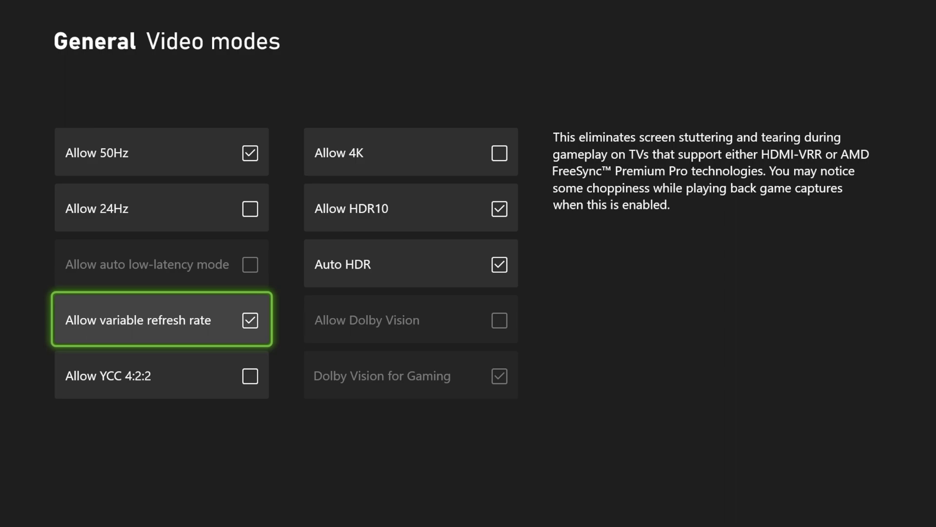
pyautogui.press('Up')
pyautogui.press('Up')
pyautogui.press('Down')
pyautogui.press('Down')
pyautogui.press('Right')
pyautogui.press('Up')
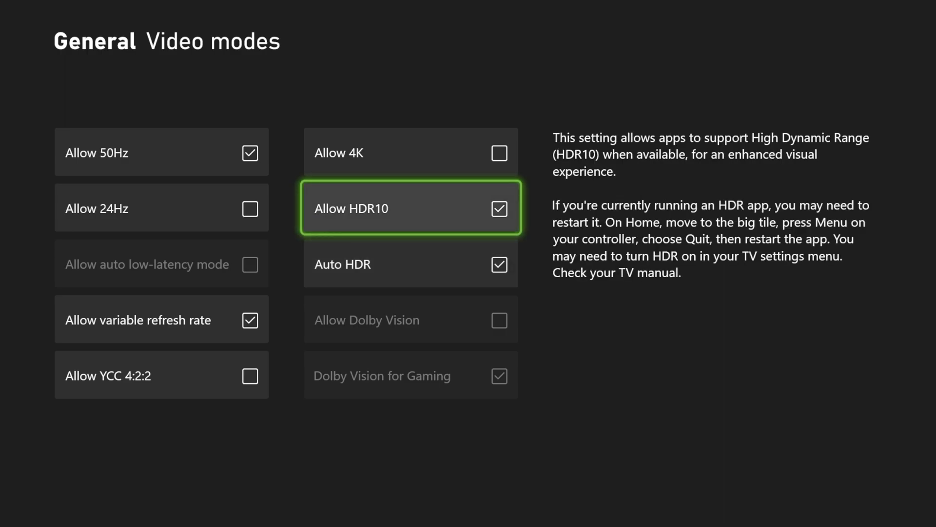
pyautogui.press('Up')
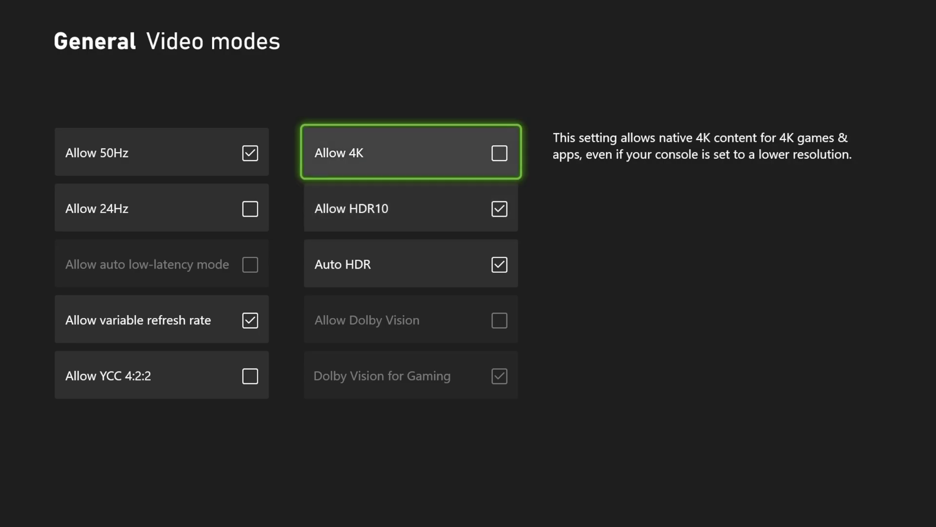
pyautogui.press('Down')
pyautogui.press('Down')
pyautogui.press('Up')
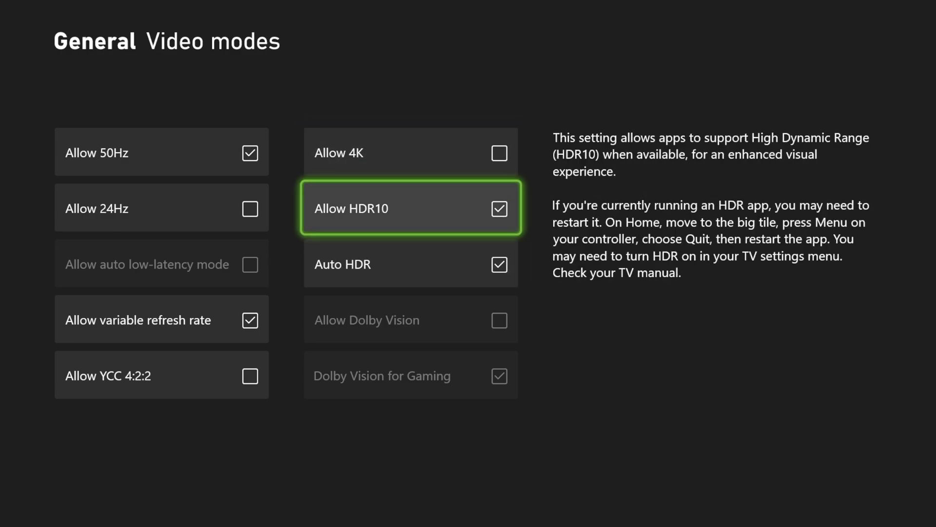
pyautogui.press('Up')
pyautogui.press('Down')
pyautogui.press('Down')
pyautogui.press('Left')
pyautogui.press('Down')
pyautogui.press('Up')
pyautogui.press('Right')
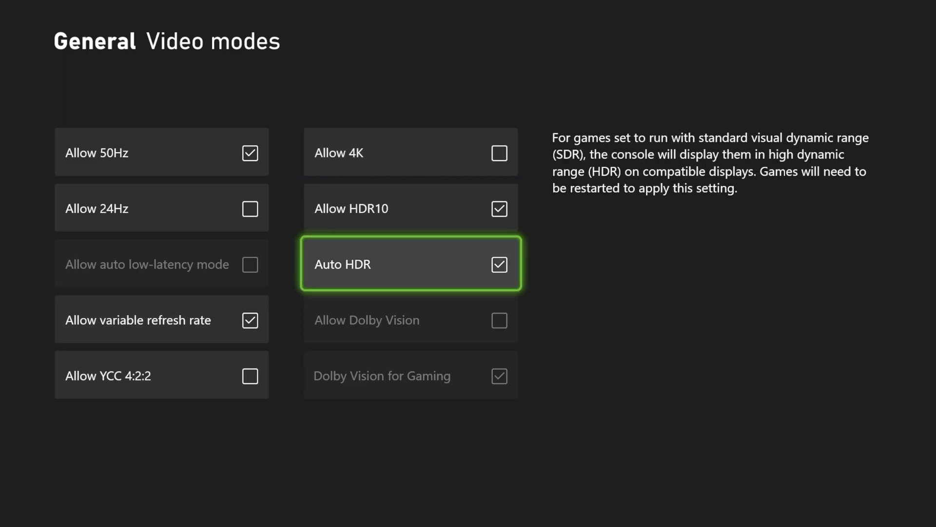
pyautogui.press('Up')
pyautogui.press('Down')
pyautogui.press('Up')
pyautogui.press('Up')
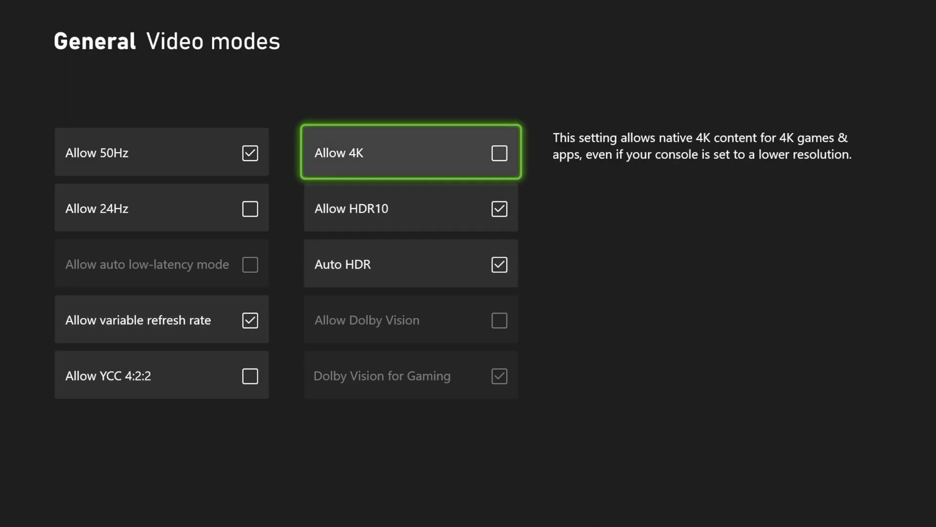
pyautogui.press('Down')
pyautogui.press('Down')
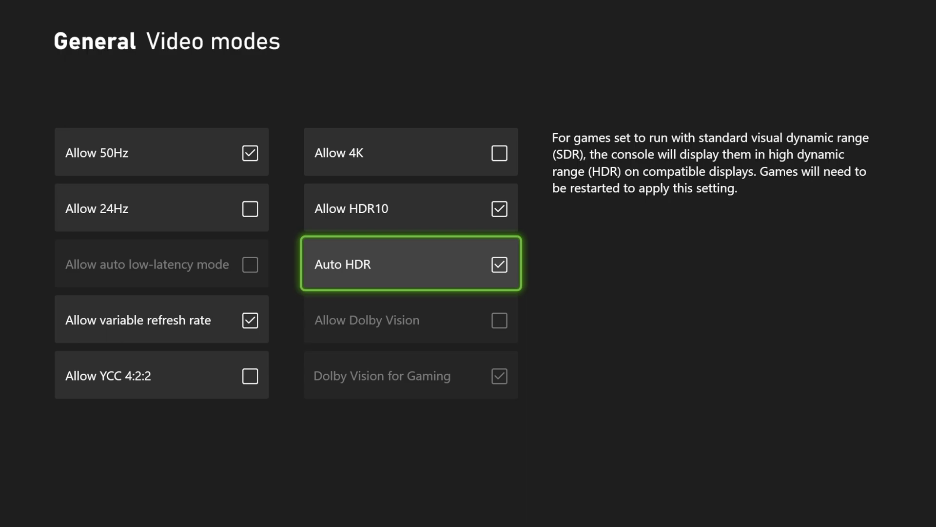
pyautogui.press('Left')
pyautogui.press('Up')
pyautogui.press('Right')
pyautogui.press('Escape')
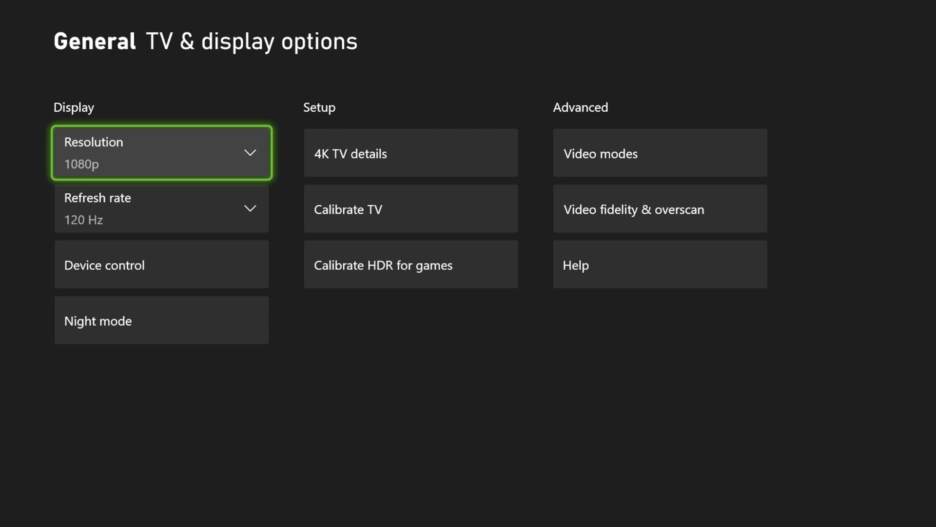
# Step: Back out of Settings to Home and open the My games & apps library
pyautogui.press('Escape')
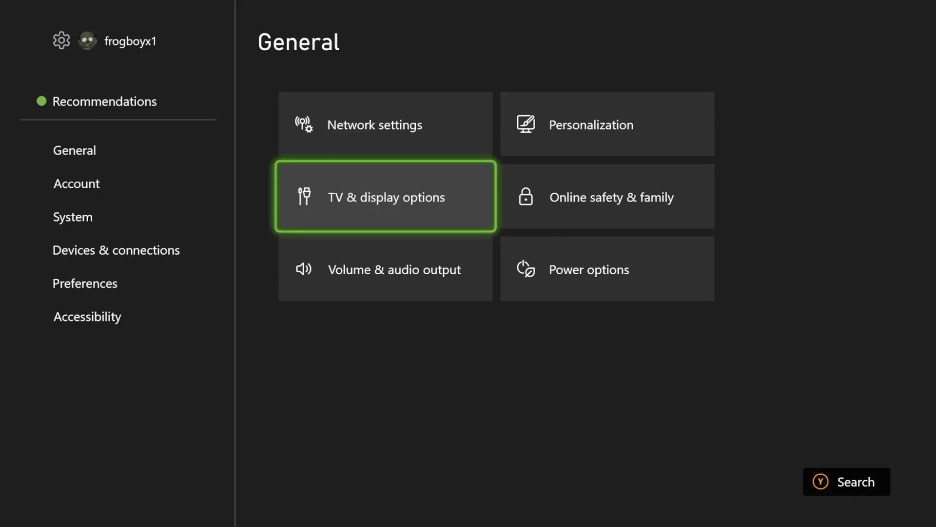
pyautogui.press('Escape')
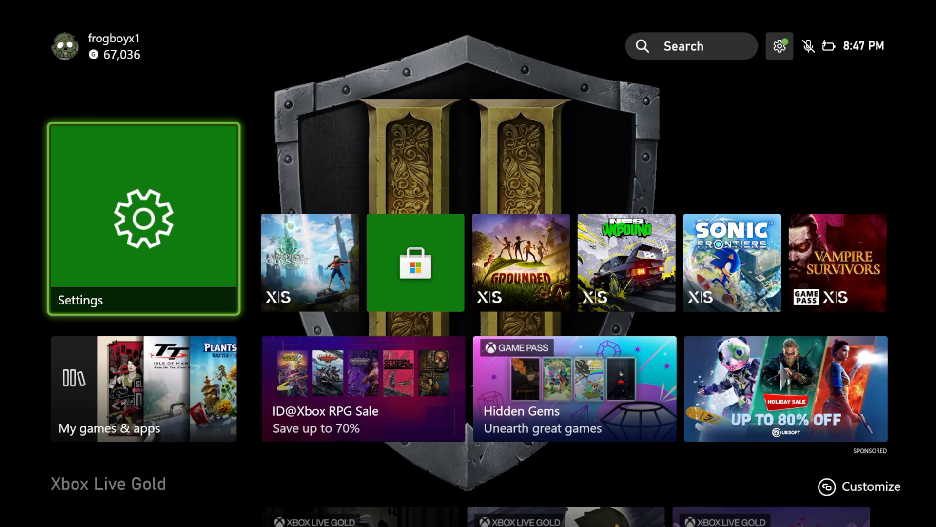
pyautogui.press('Right')
pyautogui.press('Right')
pyautogui.press('Right')
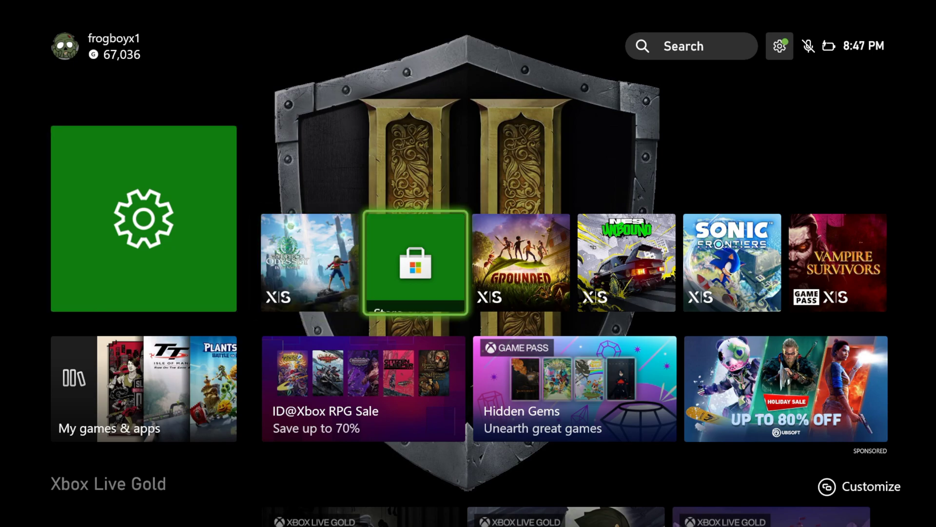
pyautogui.press('Left')
pyautogui.press('Left')
pyautogui.press('Left')
pyautogui.press('Down')
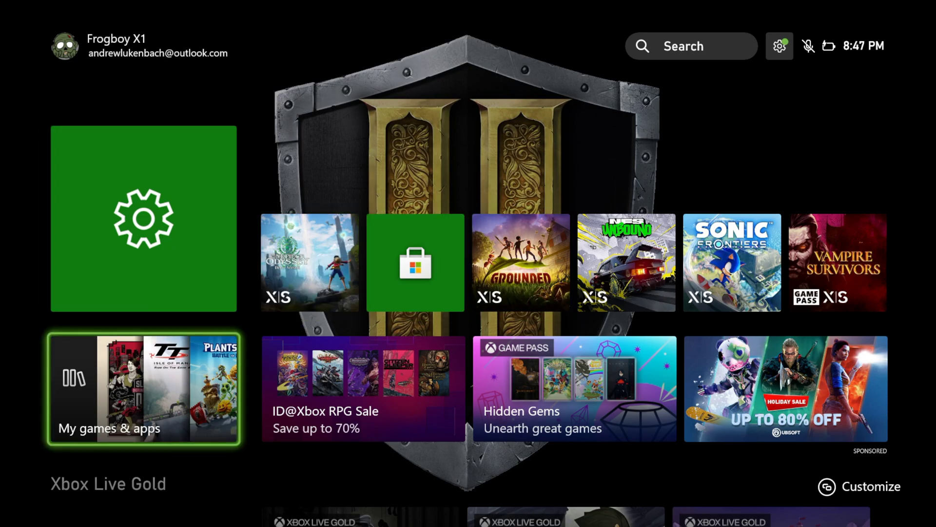
pyautogui.press('Return')
# Step: Look through the library's Groups, Apps and Full library pages
pyautogui.press('Down')
pyautogui.press('Down')
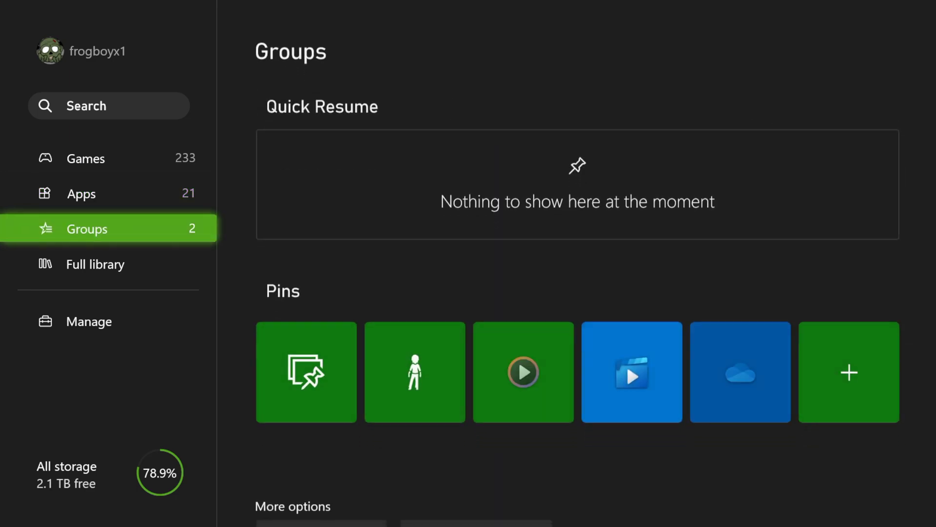
pyautogui.press('Up')
pyautogui.press('Down')
pyautogui.press('Down')
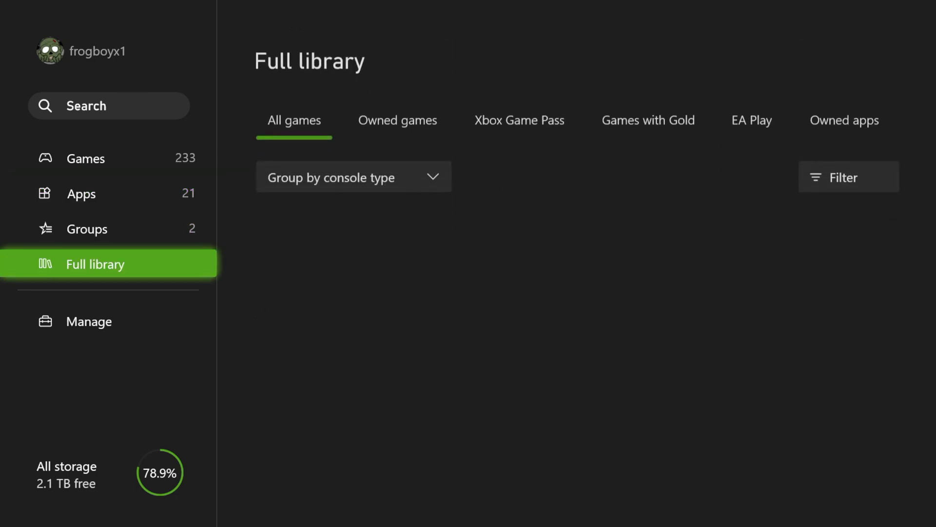
pyautogui.press('Up')
pyautogui.press('Up')
pyautogui.press('Up')
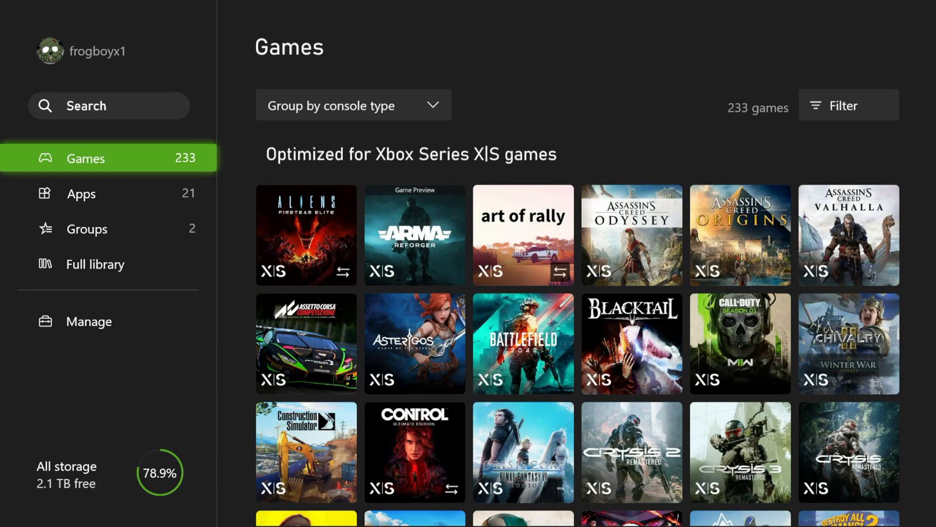
# Step: Browse the Games grid down to Battlefield V and back to 9 Monkeys of Shaolin Demo
pyautogui.press('Right')
pyautogui.press('Down')
pyautogui.press('Down')
pyautogui.press('Down')
pyautogui.press('Down')
pyautogui.press('Down')
pyautogui.press('Down')
pyautogui.press('Down')
pyautogui.press('Down')
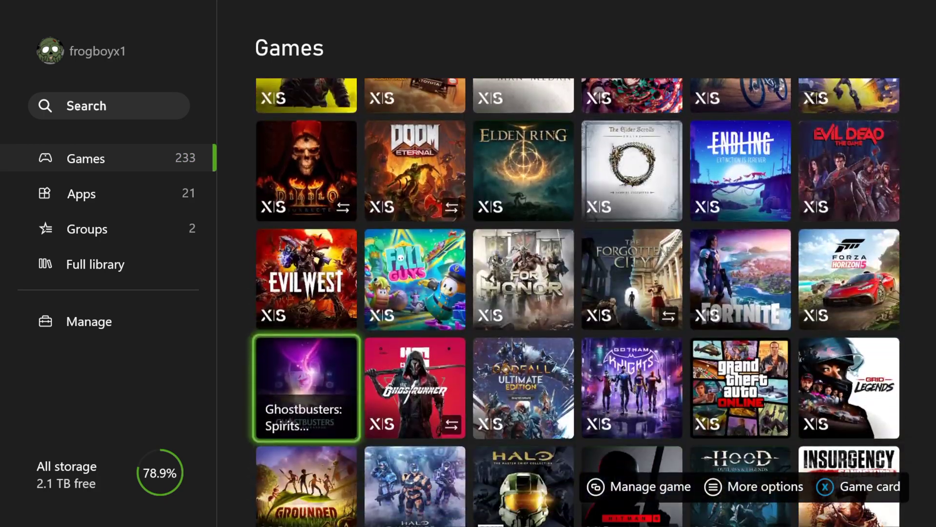
pyautogui.press('Down')
pyautogui.press('Down')
pyautogui.press('Down')
pyautogui.press('Down')
pyautogui.press('Down')
pyautogui.press('Down')
pyautogui.press('Down')
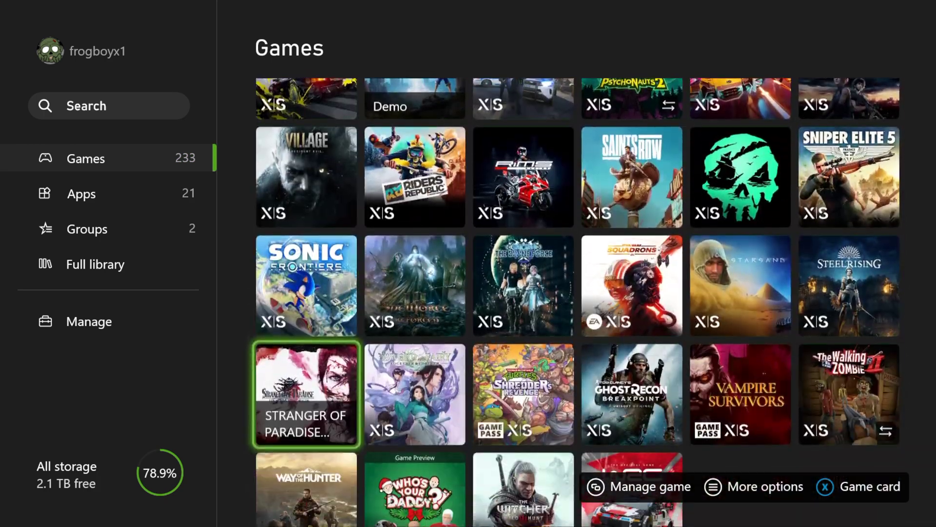
pyautogui.press('Down')
pyautogui.press('Down')
pyautogui.press('Down')
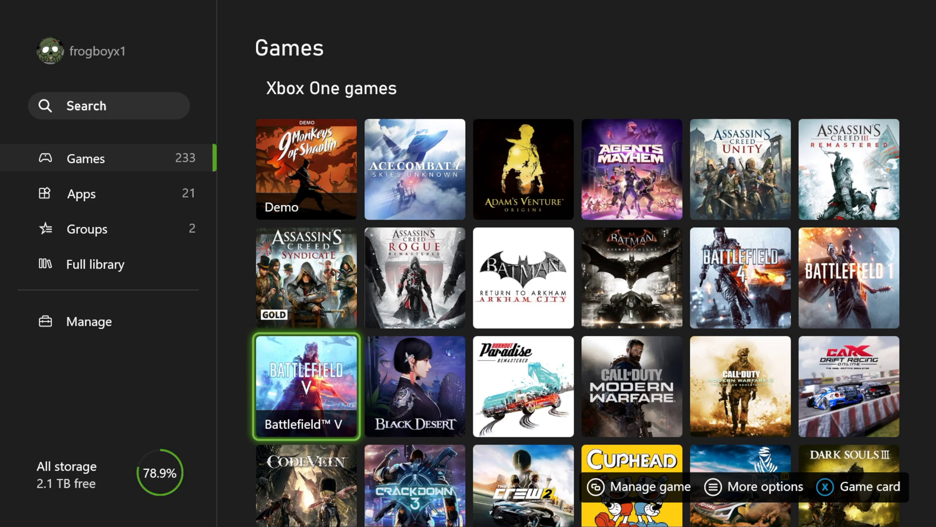
pyautogui.press('Up')
pyautogui.press('Up')
pyautogui.press('Up')
pyautogui.press('Down')
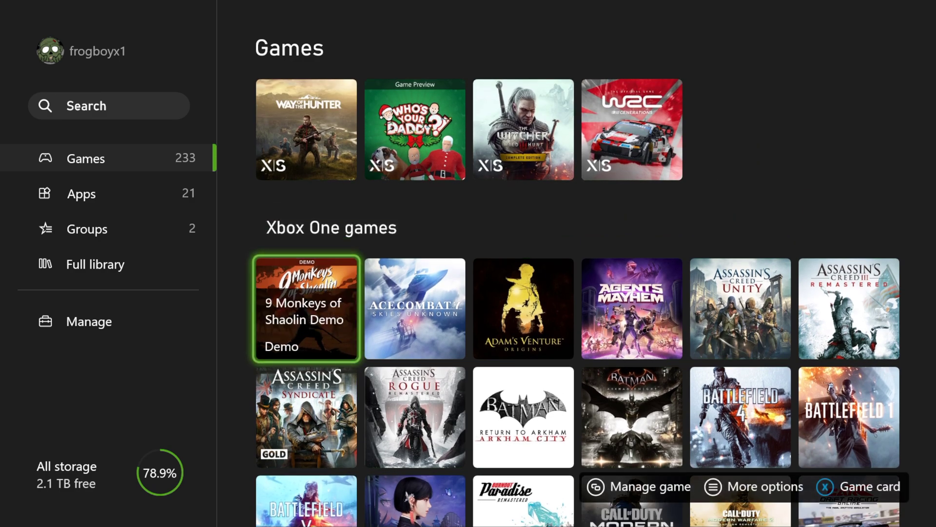
# Step: Move across the Xbox One games past Battlefield 1, Fallout 76 and Far Cry 3 to Ace Combat
pyautogui.press('Right')
pyautogui.press('Right')
pyautogui.press('Right')
pyautogui.press('Right')
pyautogui.press('Right')
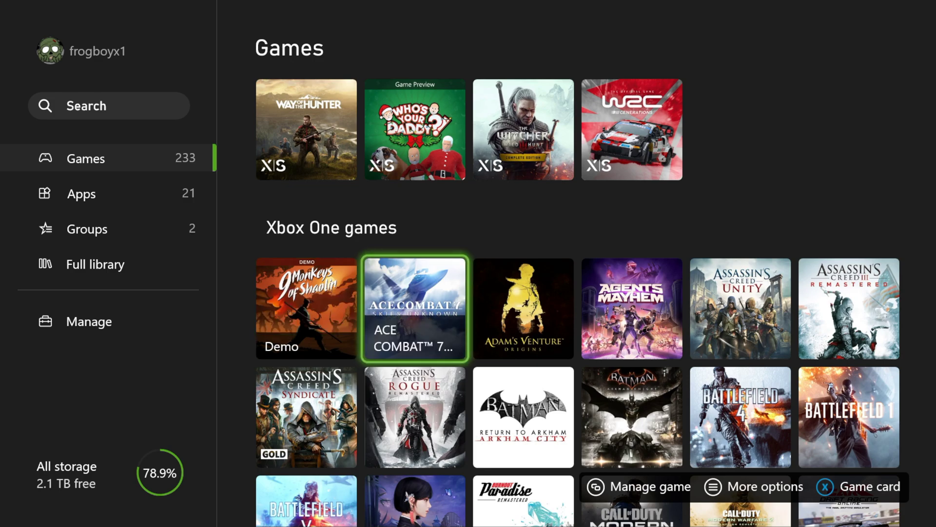
pyautogui.press('Down')
pyautogui.press('Down')
pyautogui.press('Down')
pyautogui.press('Down')
pyautogui.press('Down')
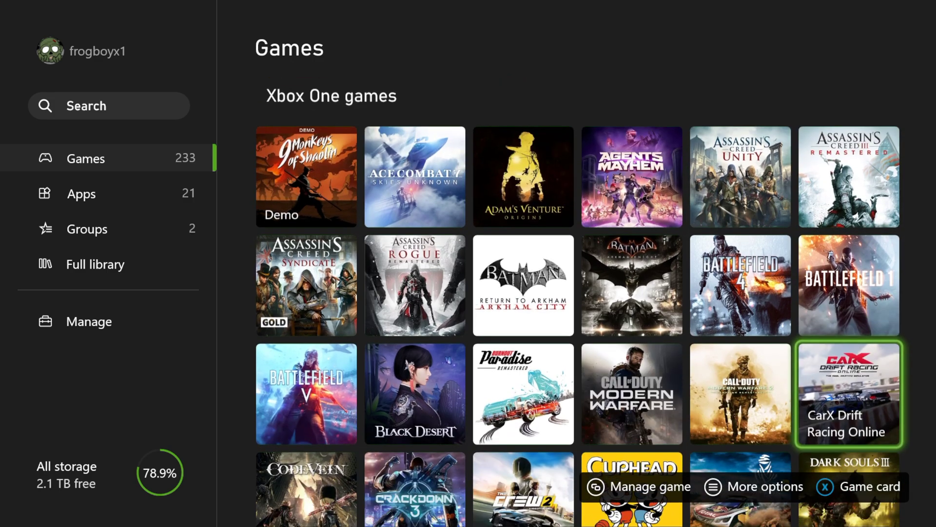
pyautogui.press('Down')
pyautogui.press('Down')
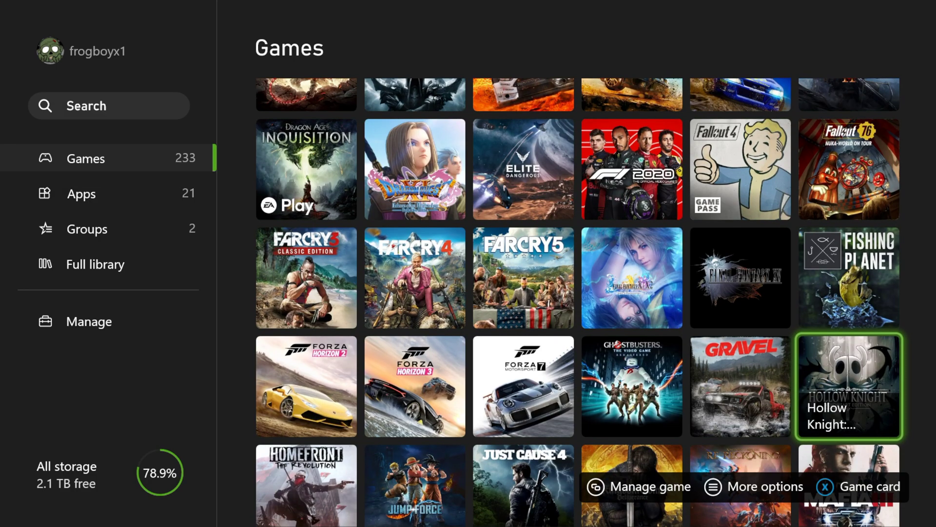
pyautogui.press('Left')
pyautogui.press('Left')
pyautogui.press('Left')
pyautogui.press('Left')
pyautogui.press('Left')
pyautogui.press('Up')
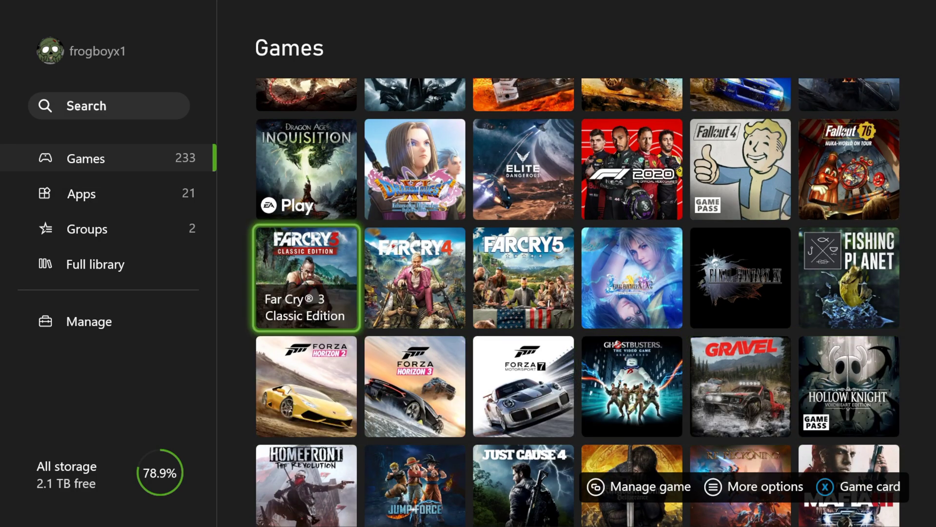
pyautogui.press('Up')
pyautogui.press('Up')
pyautogui.press('Up')
pyautogui.press('Up')
pyautogui.press('Up')
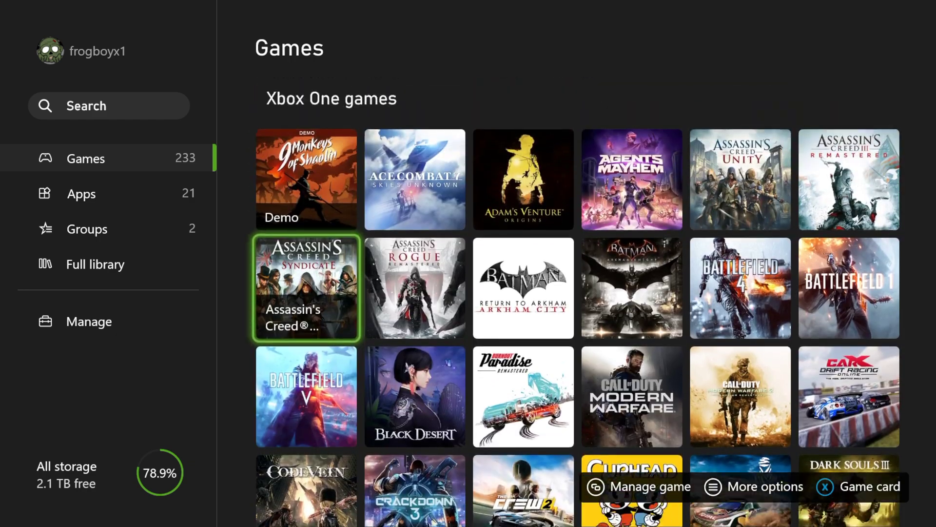
pyautogui.press('Up')
pyautogui.press('Right')
pyautogui.press('Right')
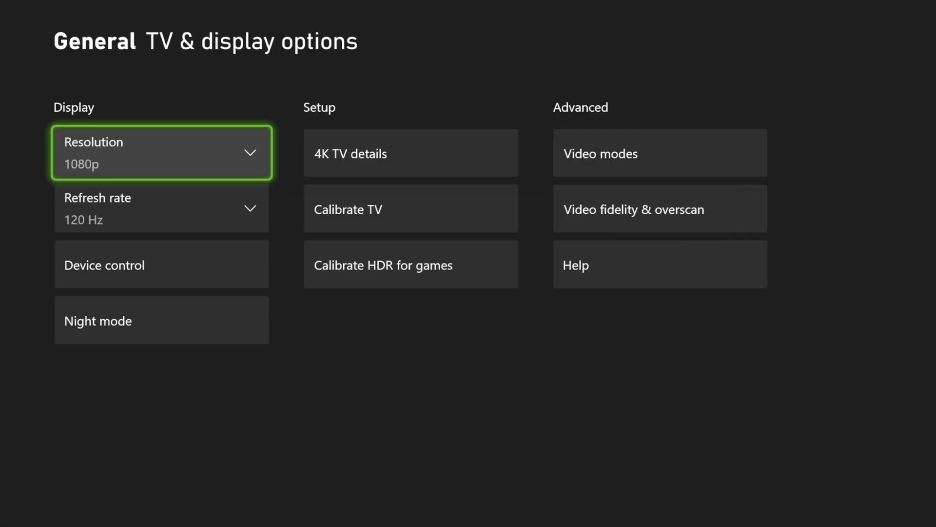
# Step: Check Refresh rate (120 Hz) and Resolution (1080p) without changing them, then back out to General
pyautogui.press('Down')
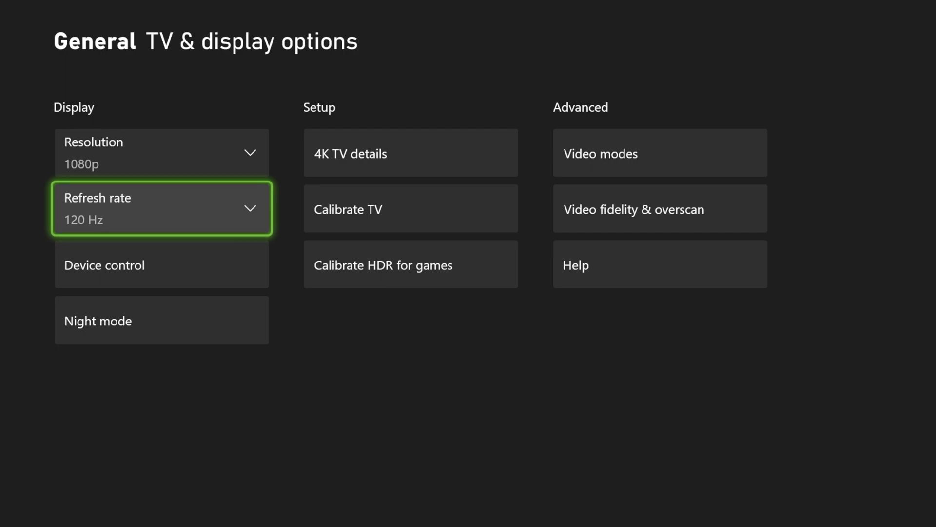
pyautogui.press('Up')
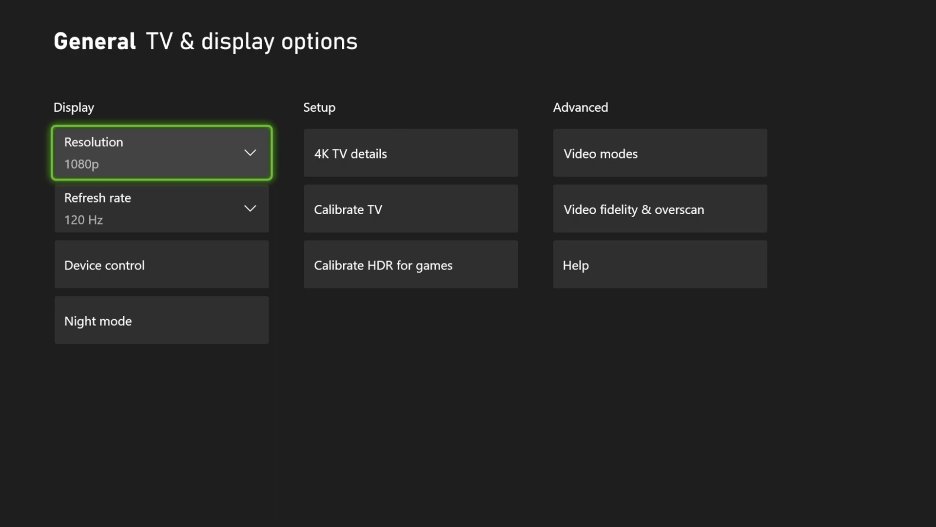
pyautogui.press('Escape')
pyautogui.press('Escape')
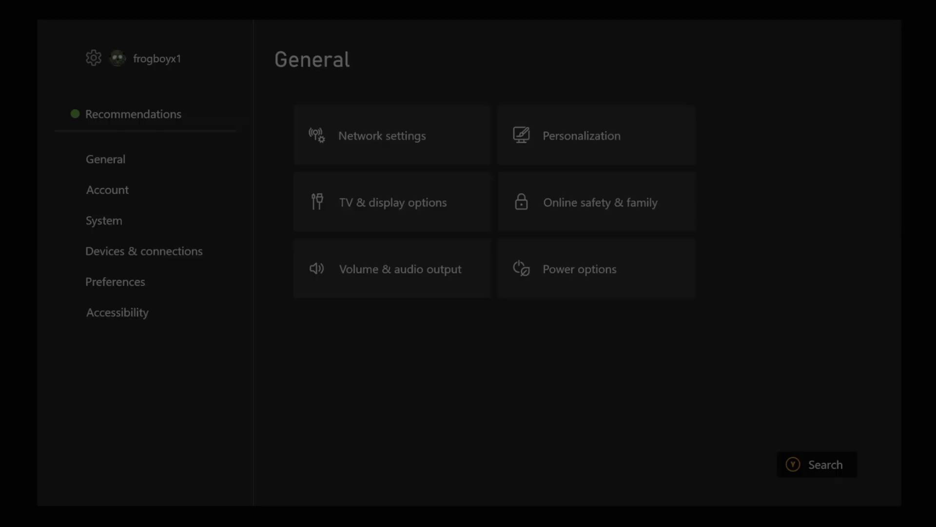
# Step: Open the games library and move down the Xbox One games to Far Cry 4
pyautogui.press('Down')
pyautogui.press('Return')
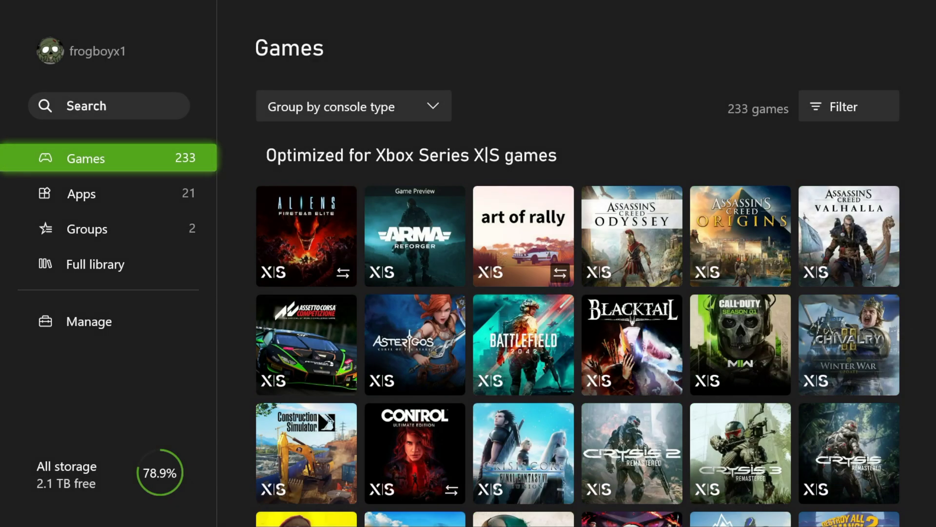
pyautogui.press('Down')
pyautogui.press('Down')
pyautogui.press('Down')
pyautogui.press('Down')
pyautogui.press('Down')
pyautogui.press('Down')
pyautogui.press('Down')
pyautogui.press('Down')
pyautogui.press('Down')
pyautogui.press('Down')
pyautogui.press('Down')
pyautogui.press('Down')
pyautogui.press('Down')
pyautogui.press('Down')
pyautogui.press('Down')
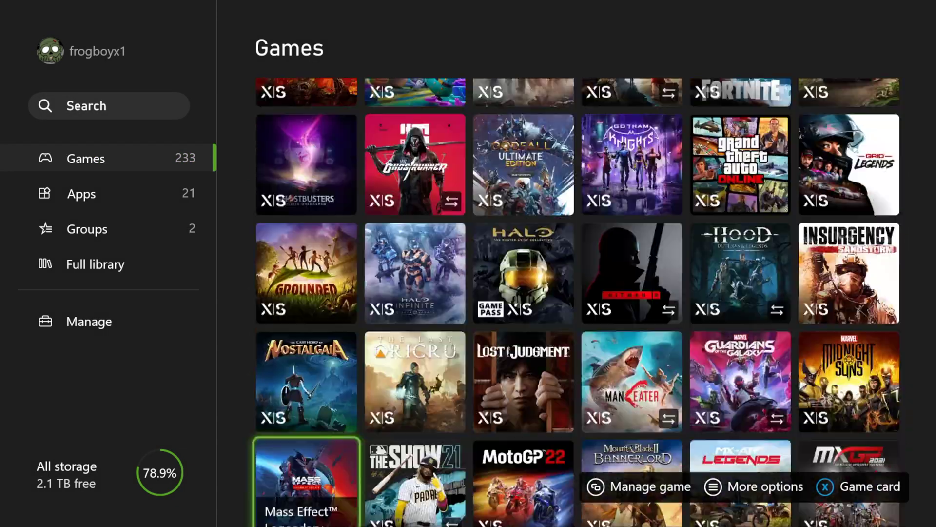
pyautogui.press('Down')
pyautogui.press('Down')
pyautogui.press('Down')
pyautogui.press('Down')
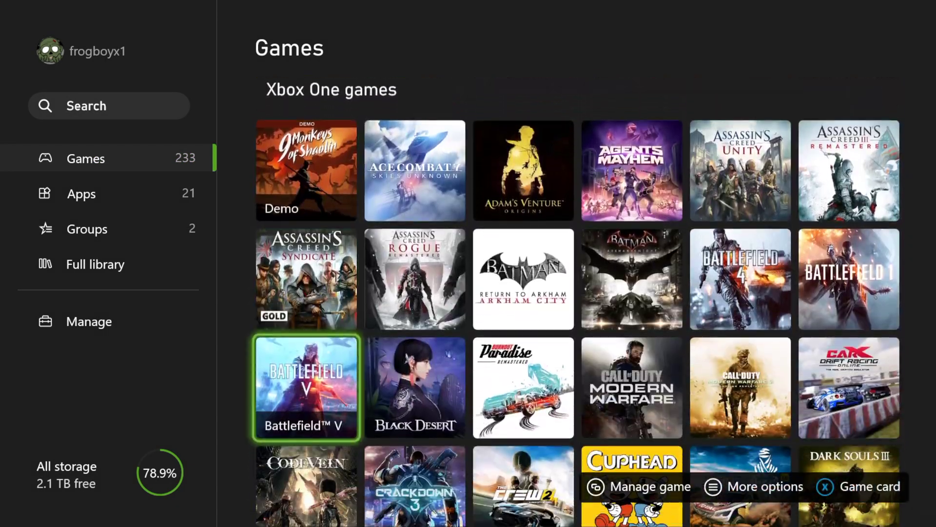
pyautogui.press('Down')
pyautogui.press('Down')
pyautogui.press('Down')
pyautogui.press('Down')
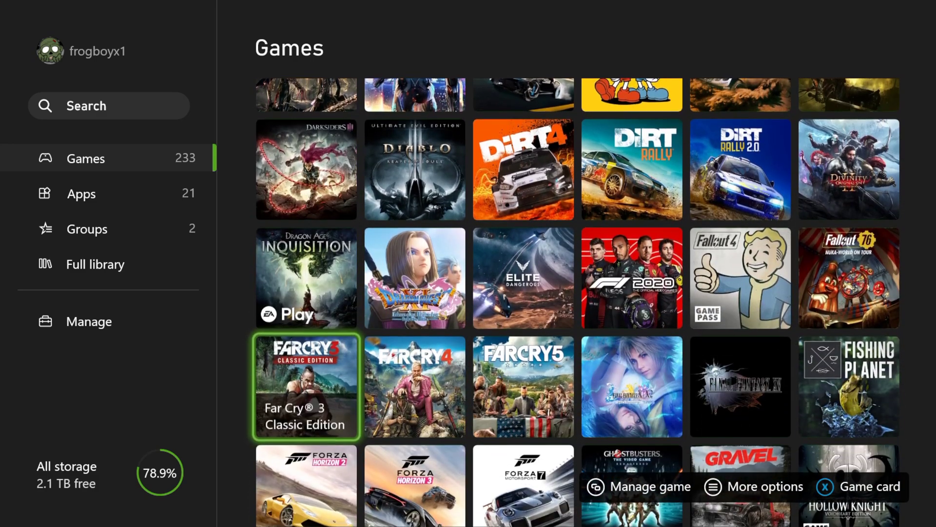
pyautogui.press('Up')
pyautogui.press('Up')
pyautogui.press('Up')
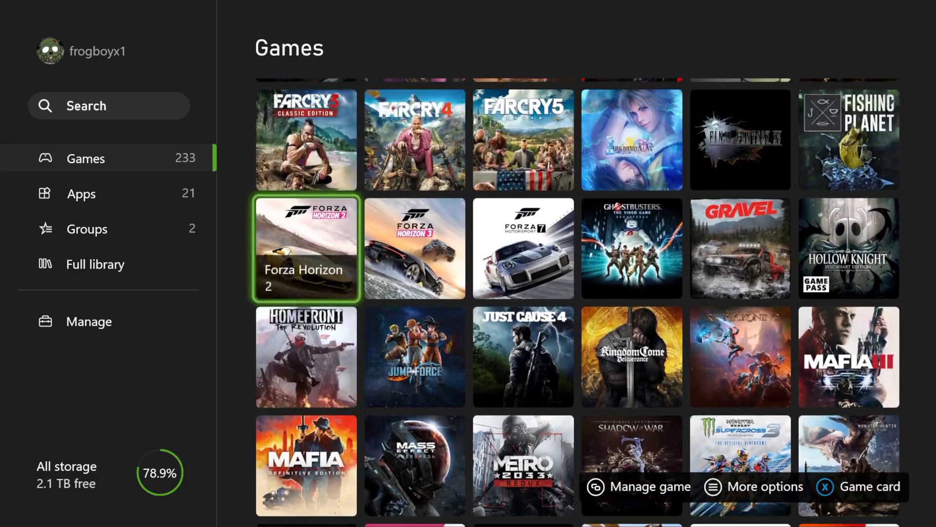
pyautogui.press('Right')
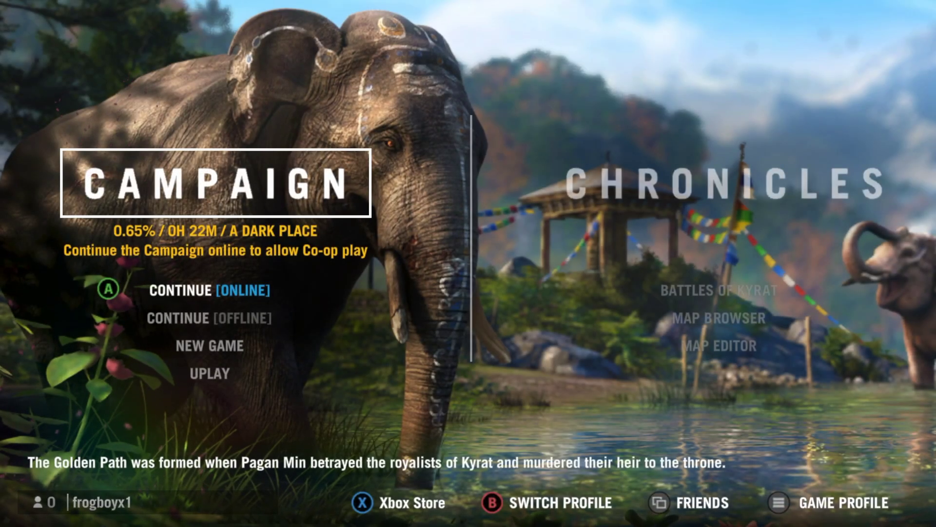
# Step: Choose Continue [Offline] on the Campaign menu to load the saved game
pyautogui.press('Down')
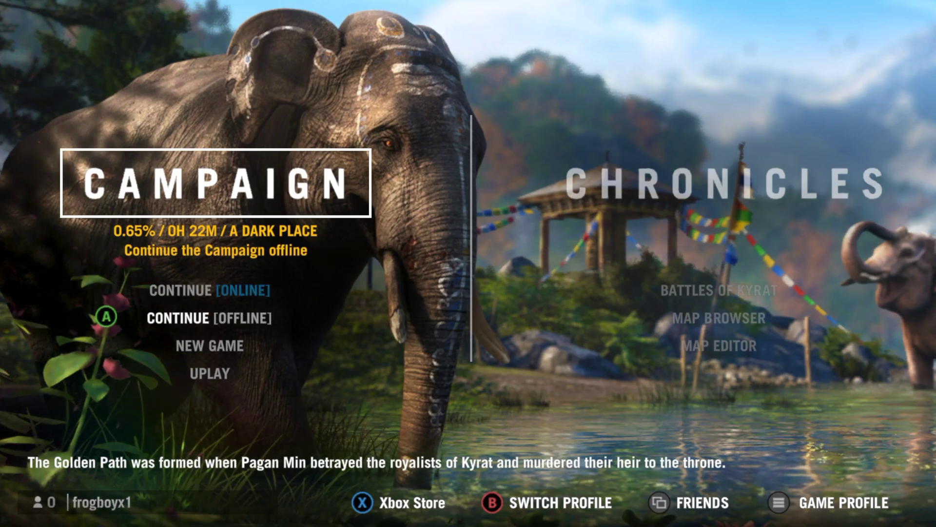
pyautogui.press('Return')
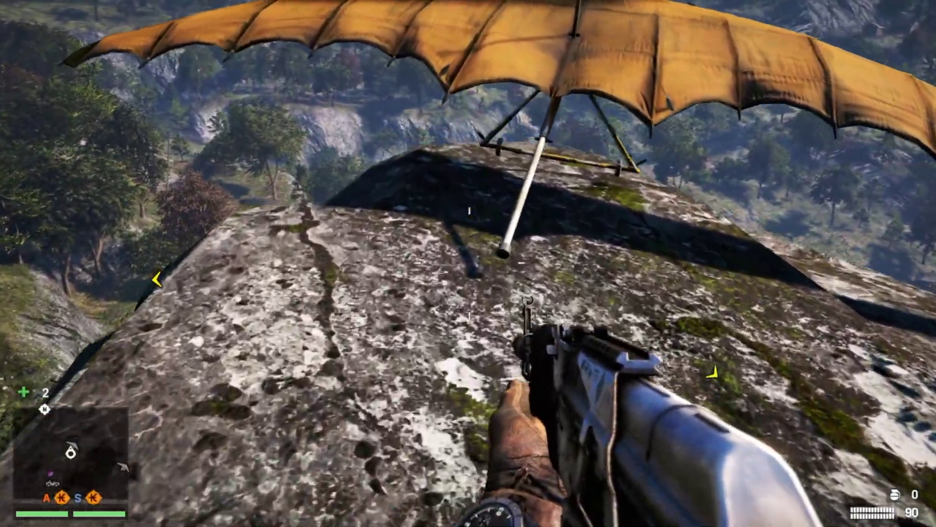
# Step: Board the hang glider on top of the rock with E
pyautogui.press('e')
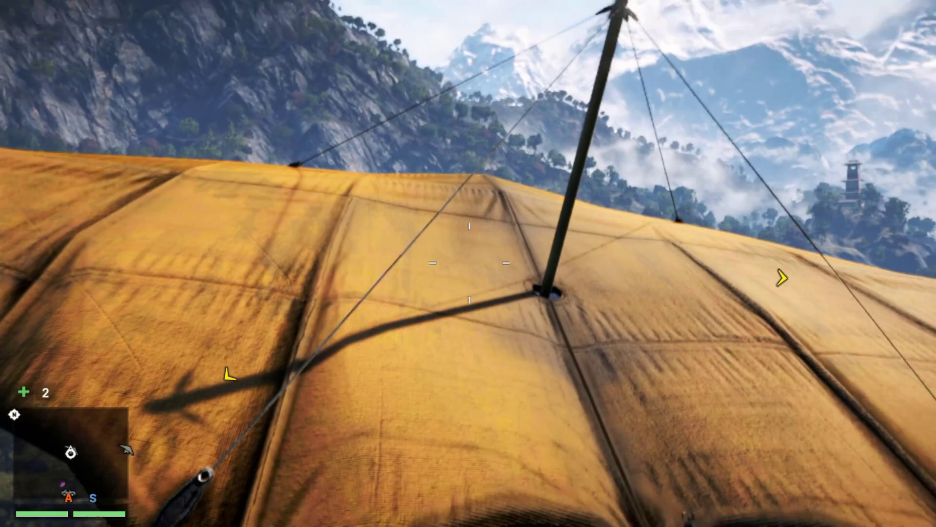